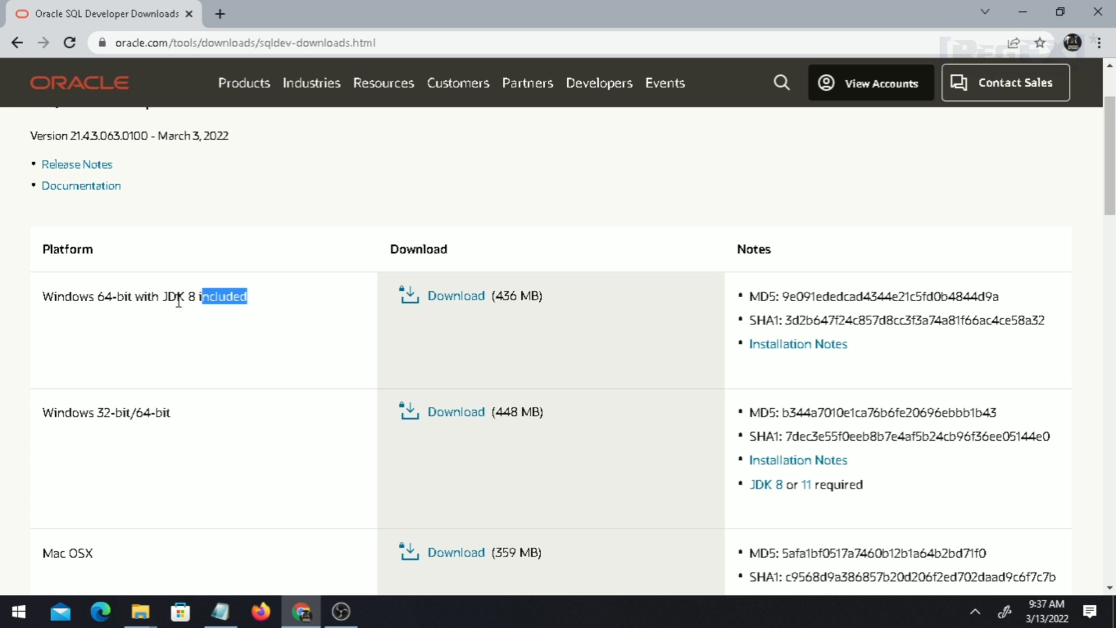
Request the 436 MB Windows 64-bit with JDK 8 included SQL Developer download.
left_click(456, 296)
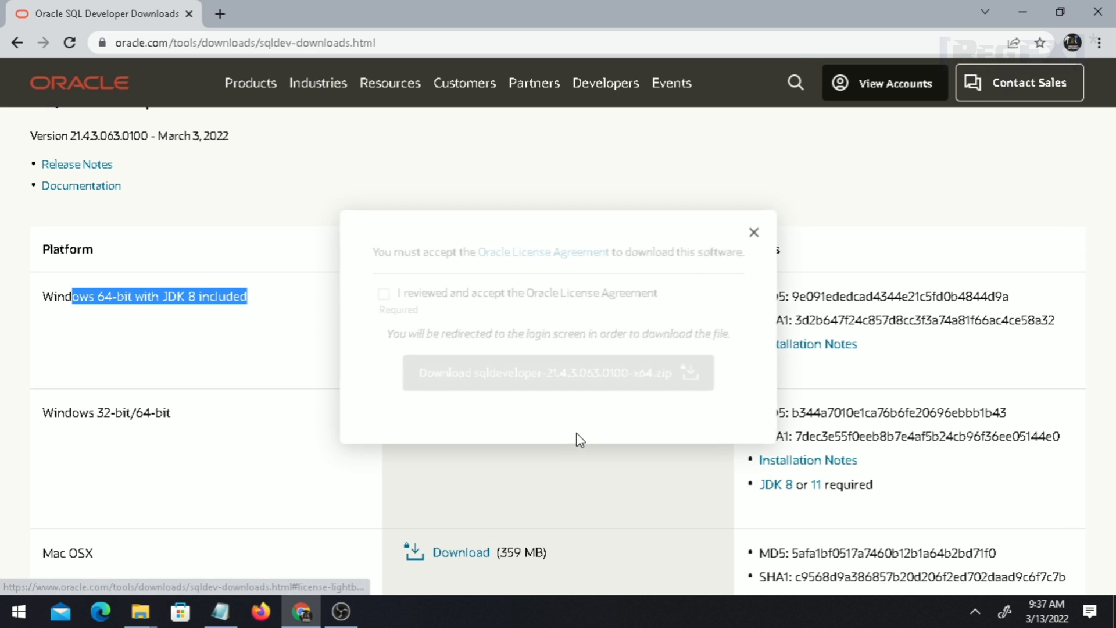
Accept the Oracle License Agreement and start downloading sqldeveloper-21.4.3.063.0100-x64.zip.
left_click(383, 294)
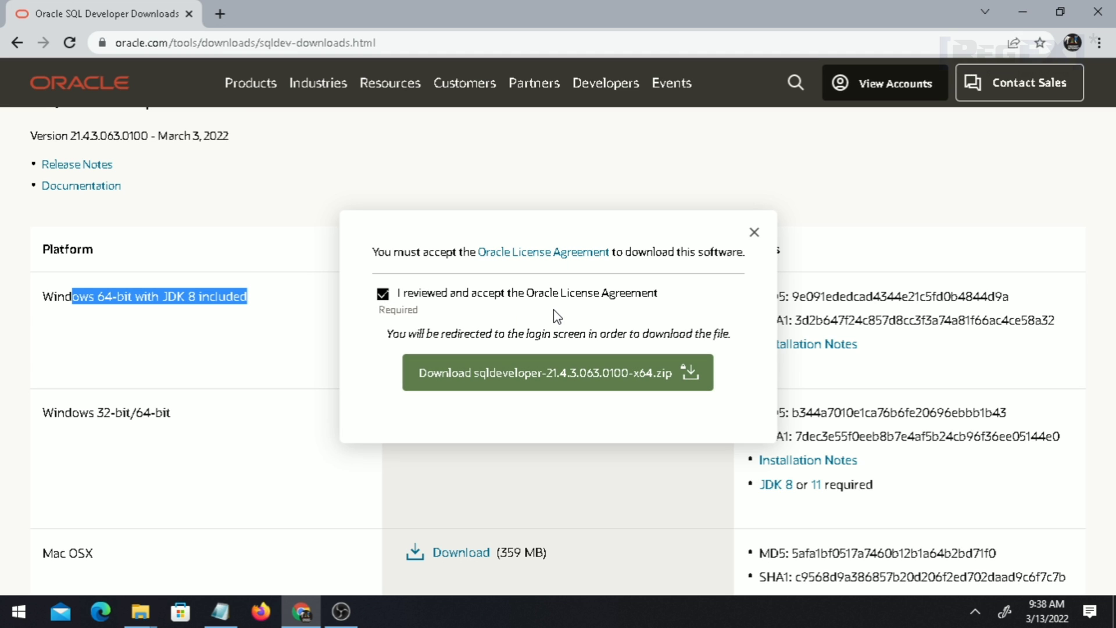
left_click(450, 379)
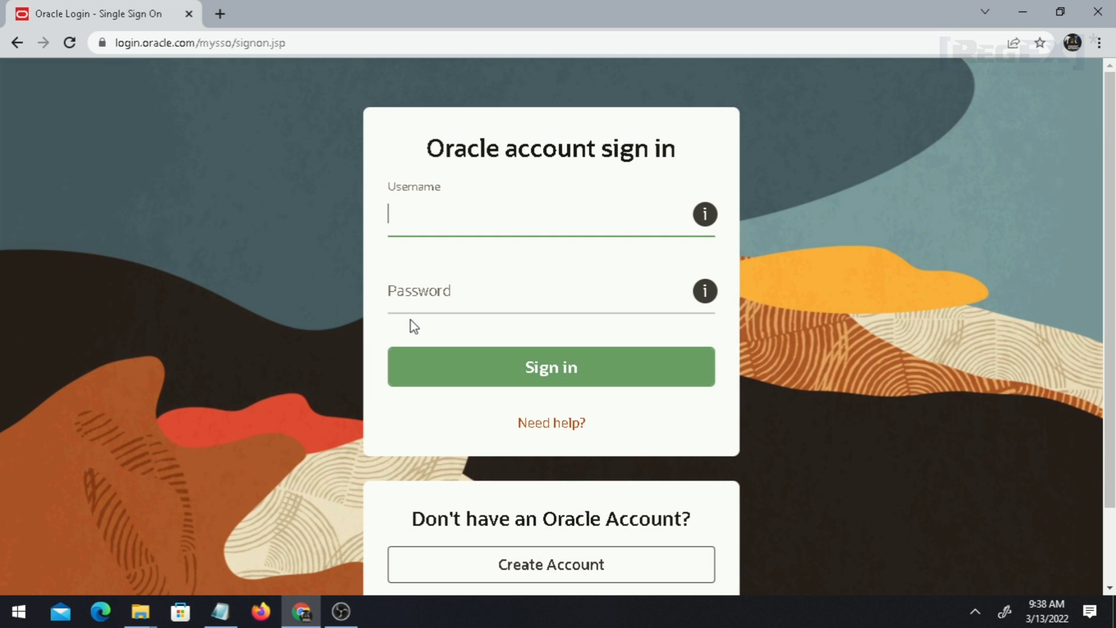
left_click(524, 575)
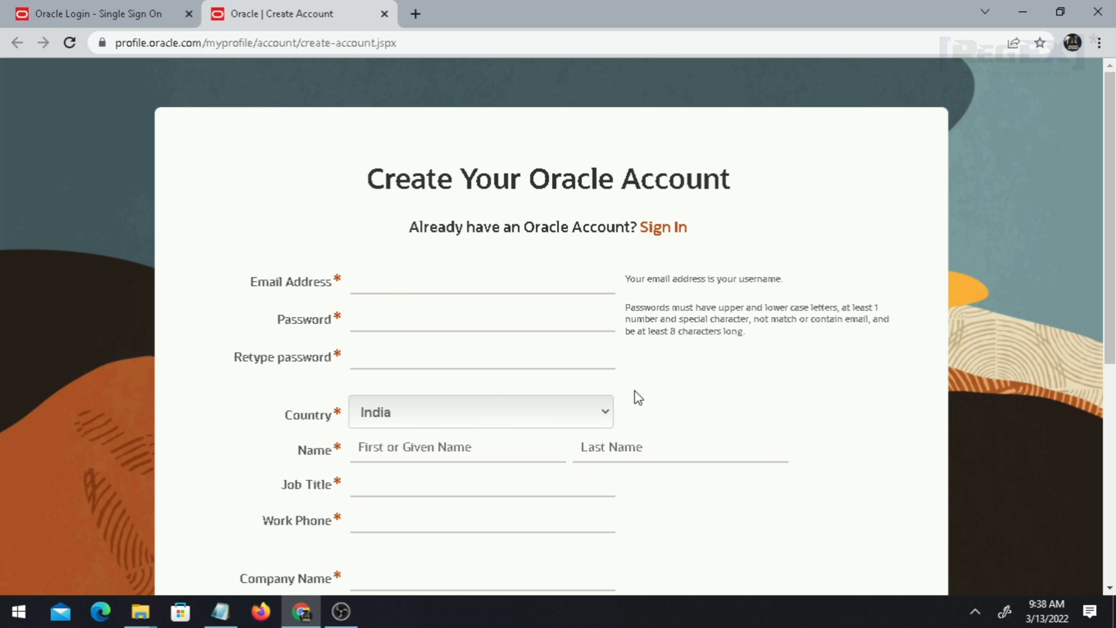
Look over the account registration form, then return to sign-in and begin entering a username.
left_click(403, 522)
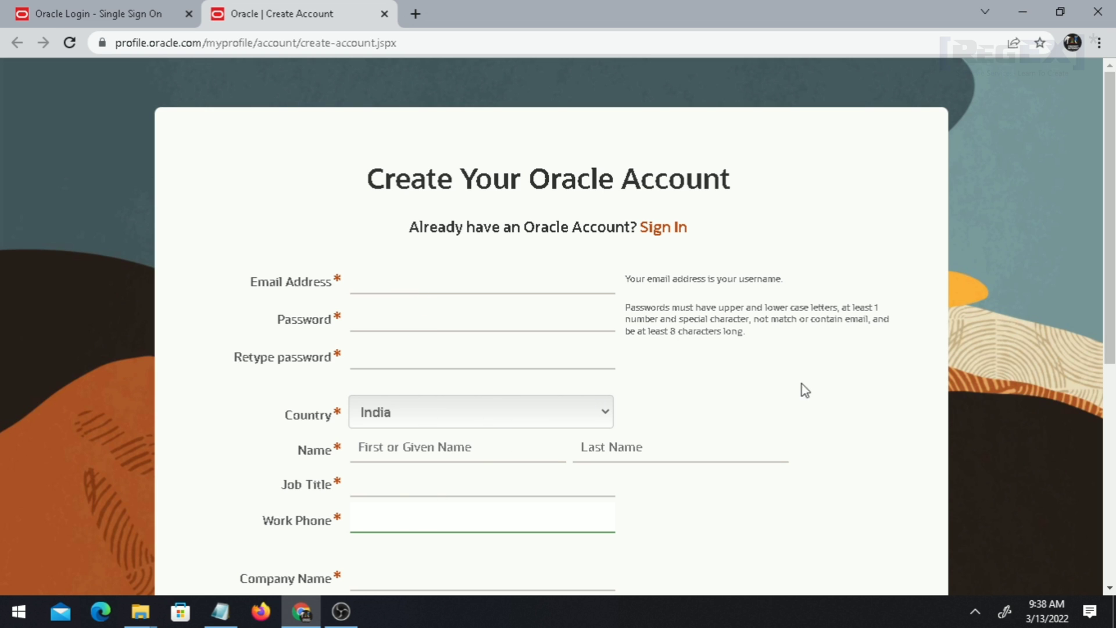
scroll(1110, 232, "down", 2)
scroll(363, 256, "down", 3)
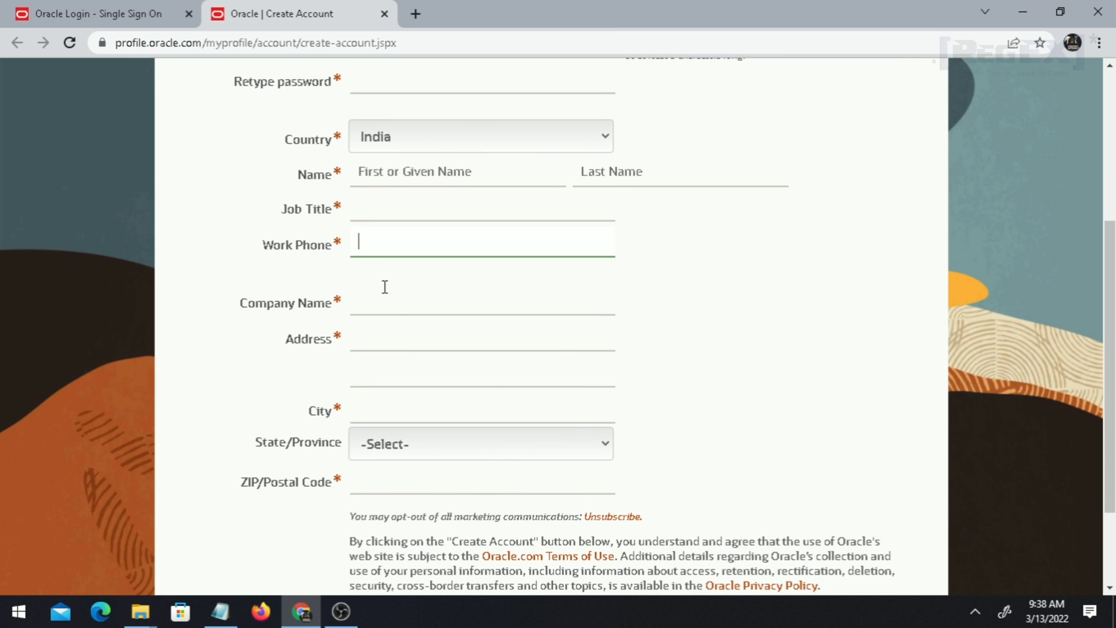
scroll(416, 279, "up", 5)
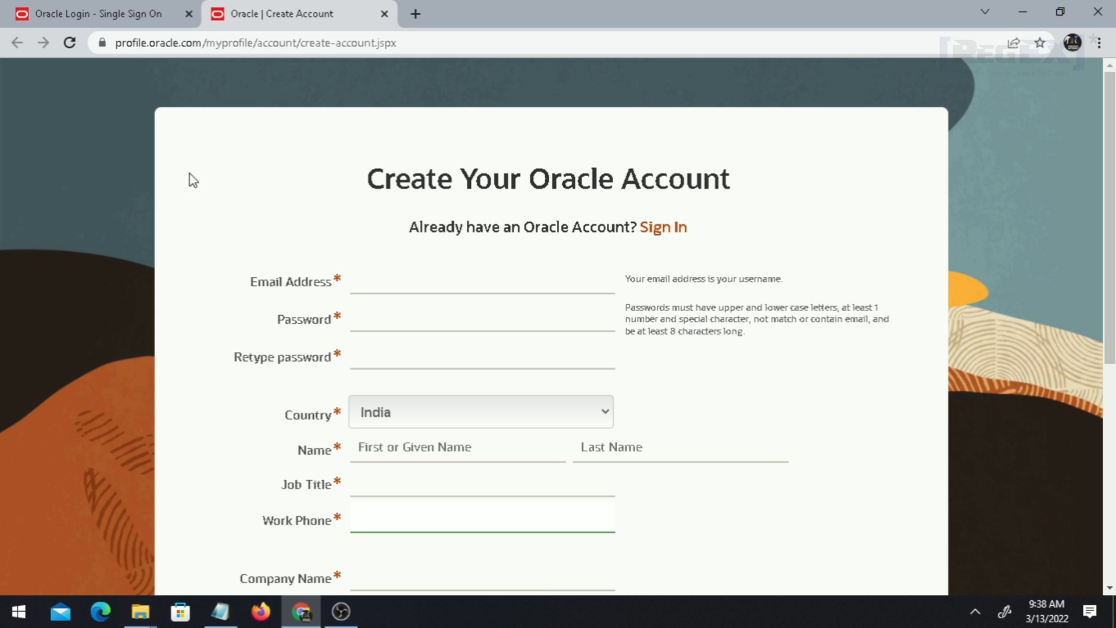
left_click(152, 9)
left_click(465, 216)
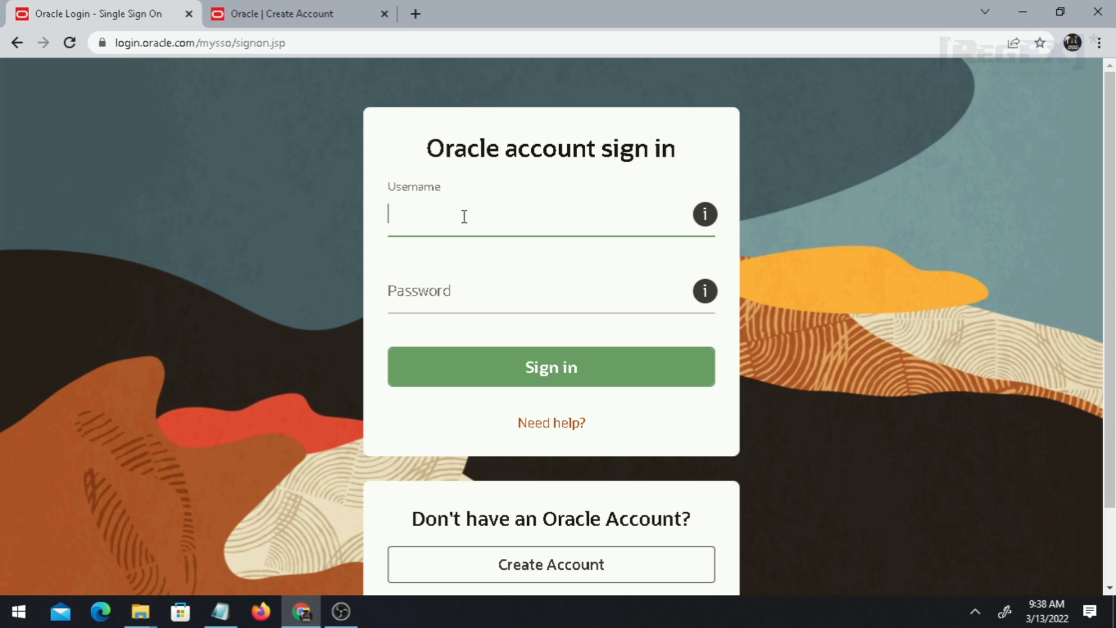
type("tush")
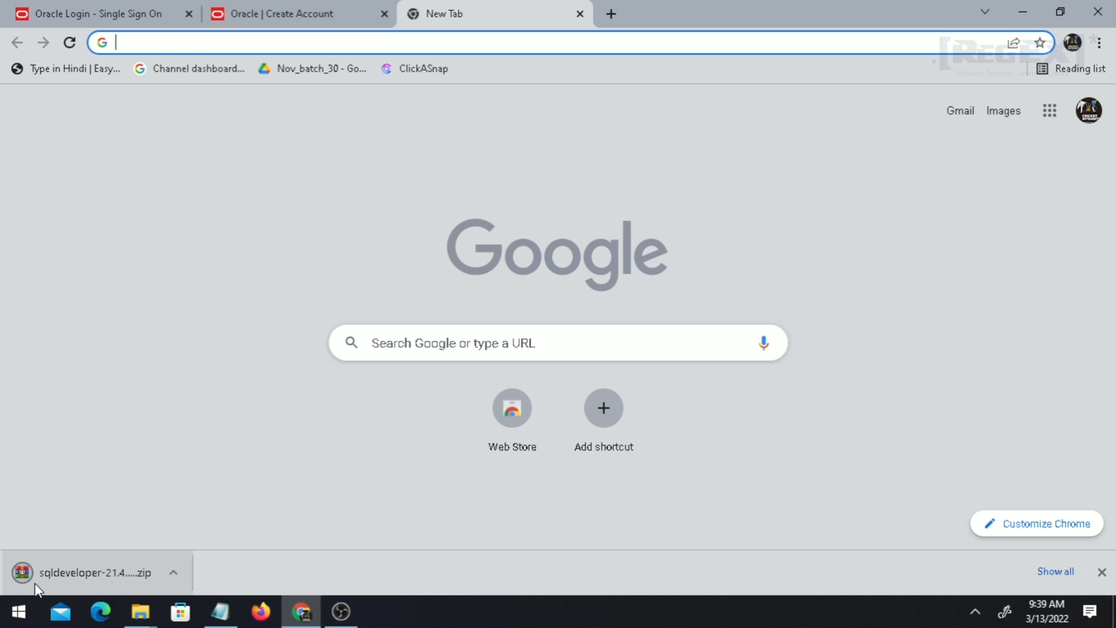
left_click(140, 611)
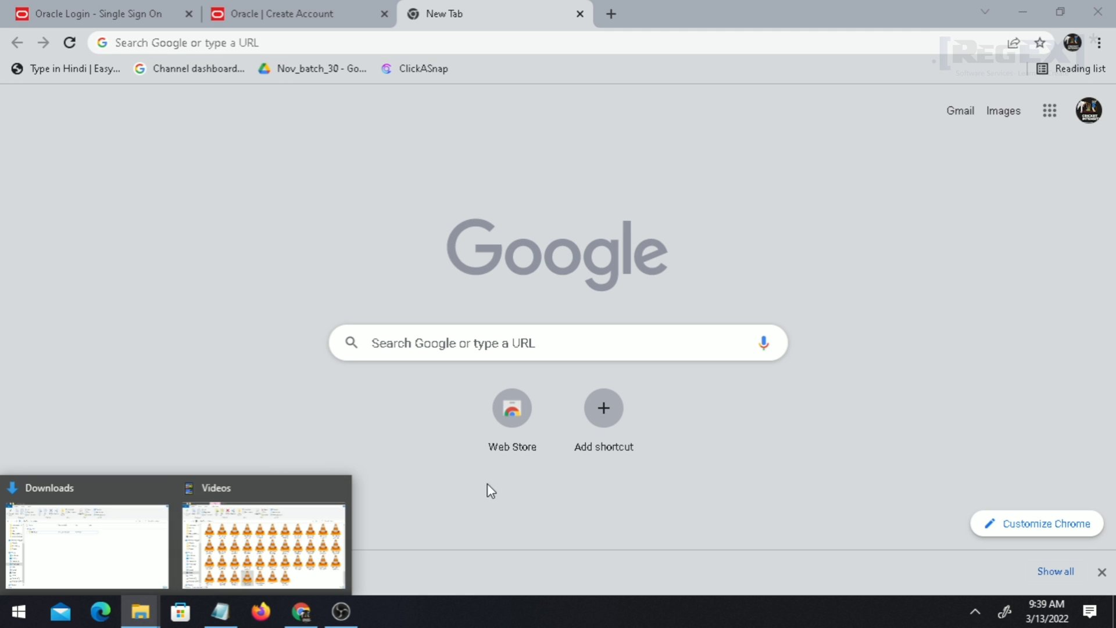
Extract the sqldeveloper zip in Downloads using 7-Zip's Extract Here.
left_click(339, 487)
left_click(149, 546)
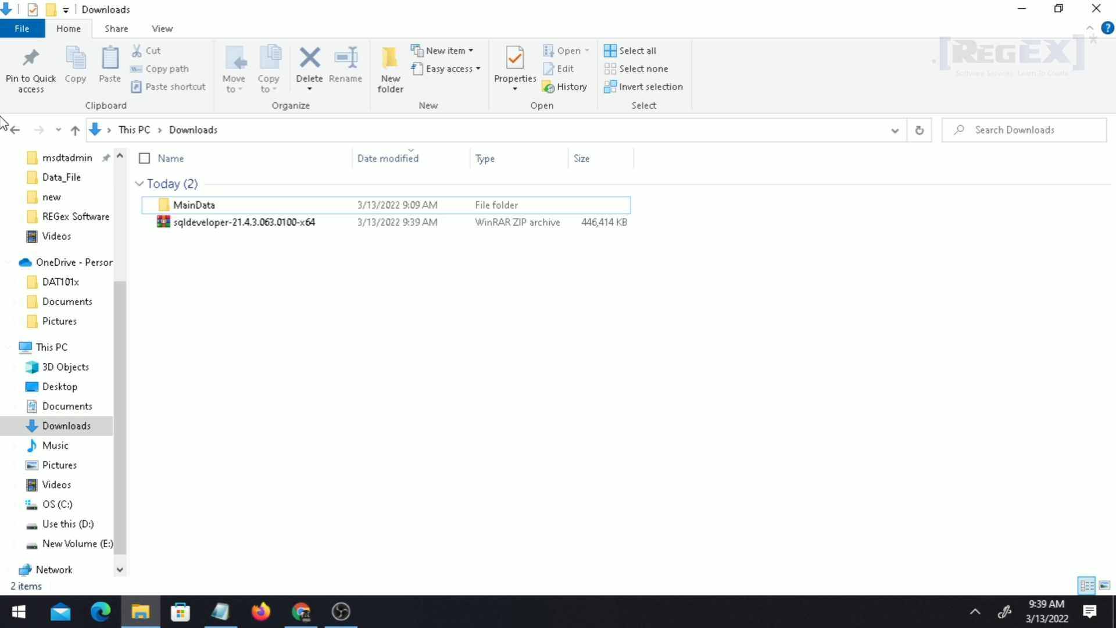
left_click(213, 225)
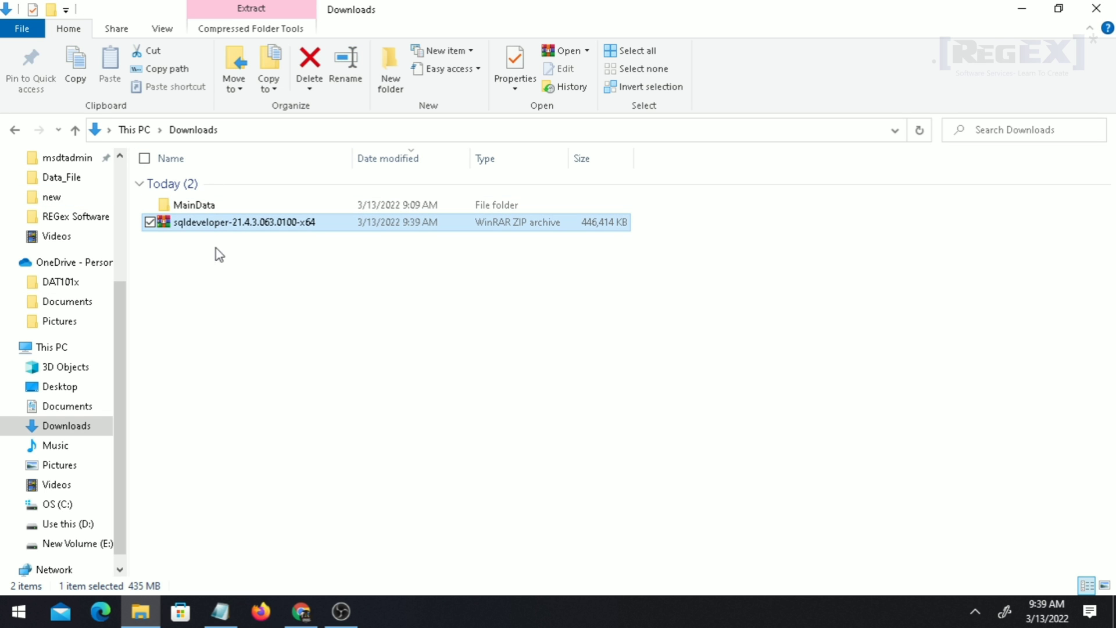
double_click(406, 221)
right_click(405, 222)
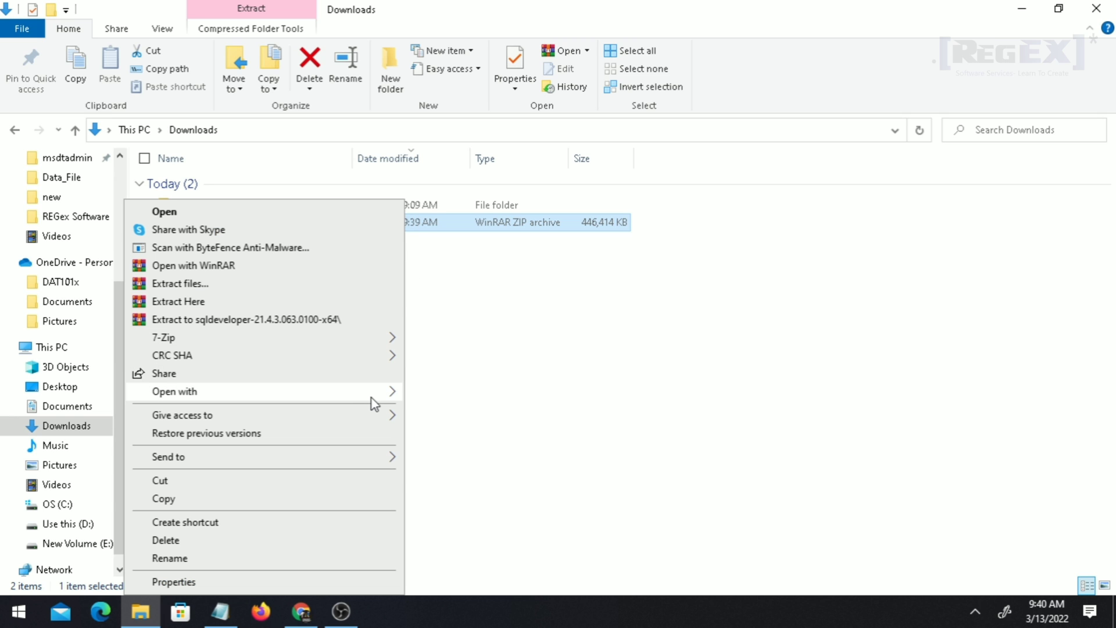
mouse_move(373, 404)
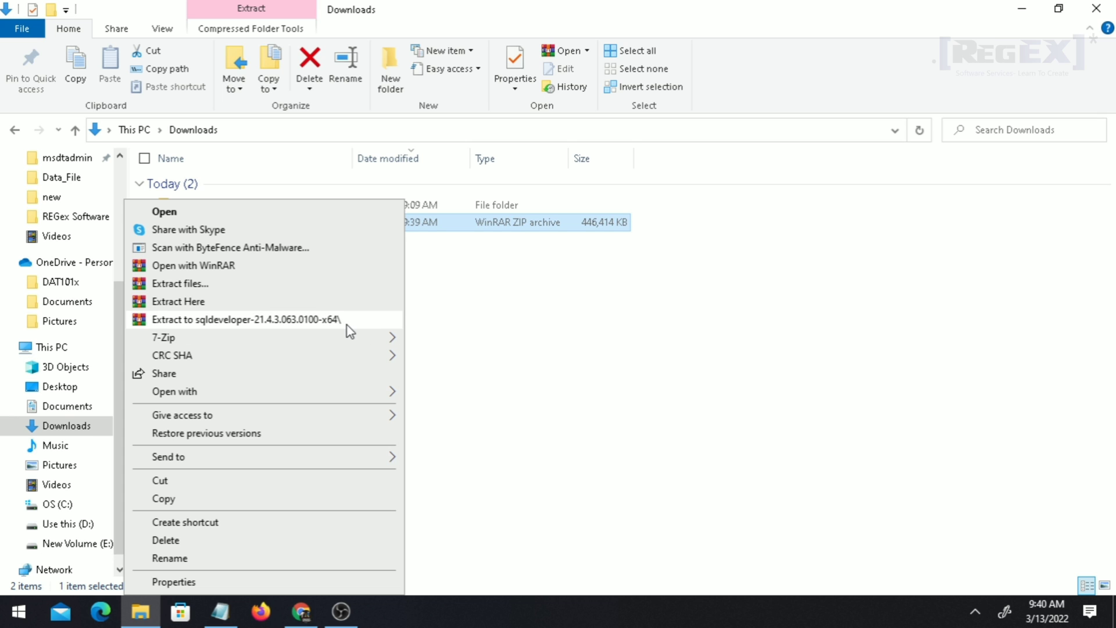
mouse_move(393, 336)
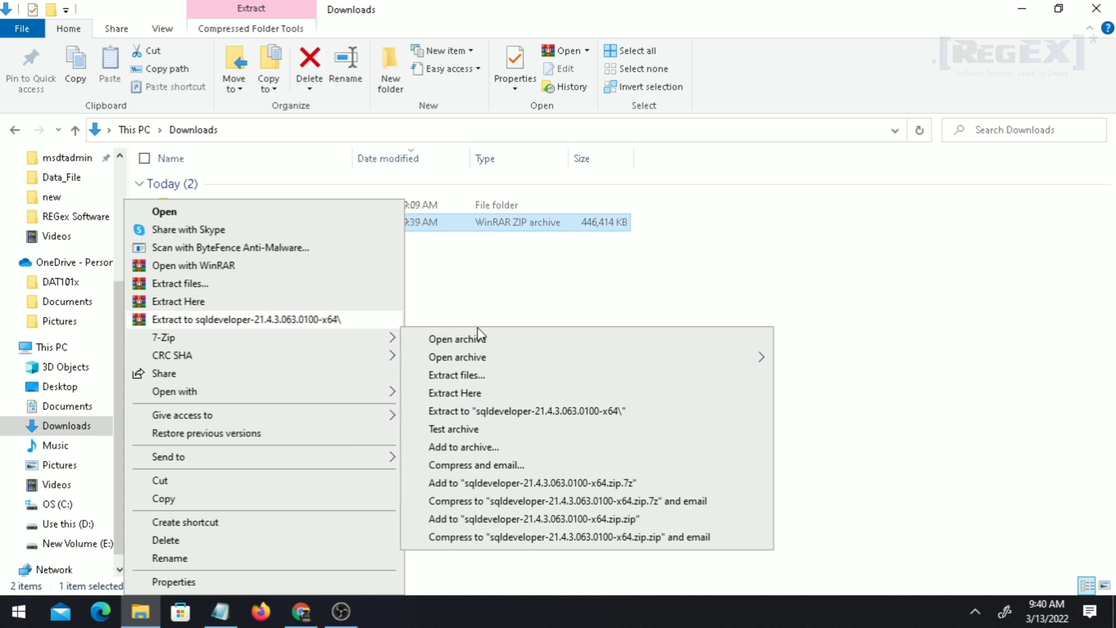
left_click(470, 395)
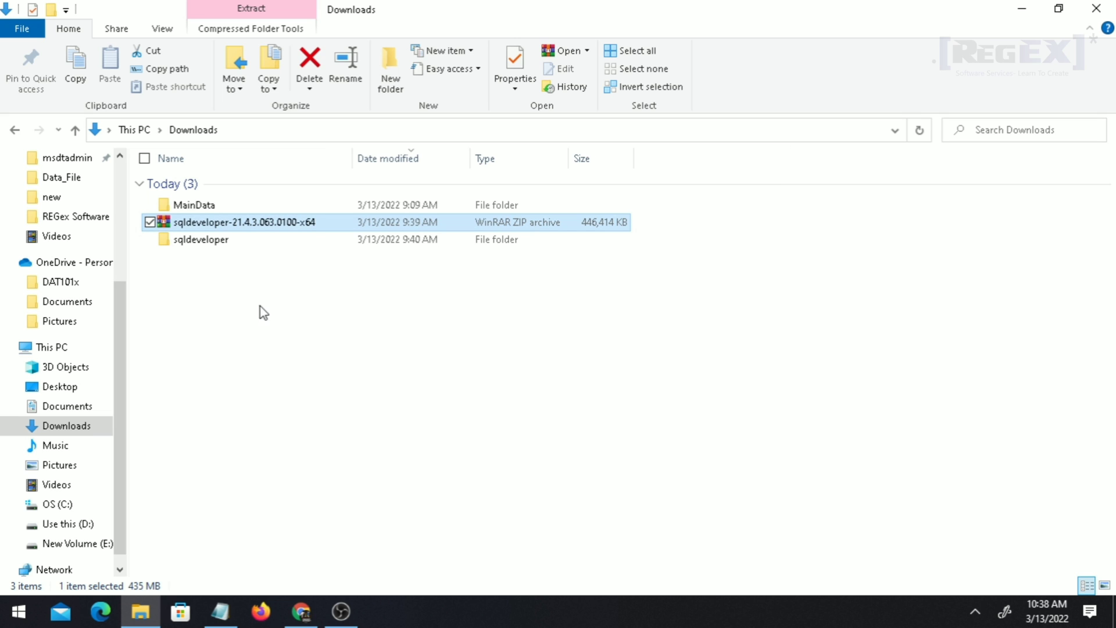
Open the extracted sqldeveloper folder and run the sqldeveloper application.
double_click(221, 239)
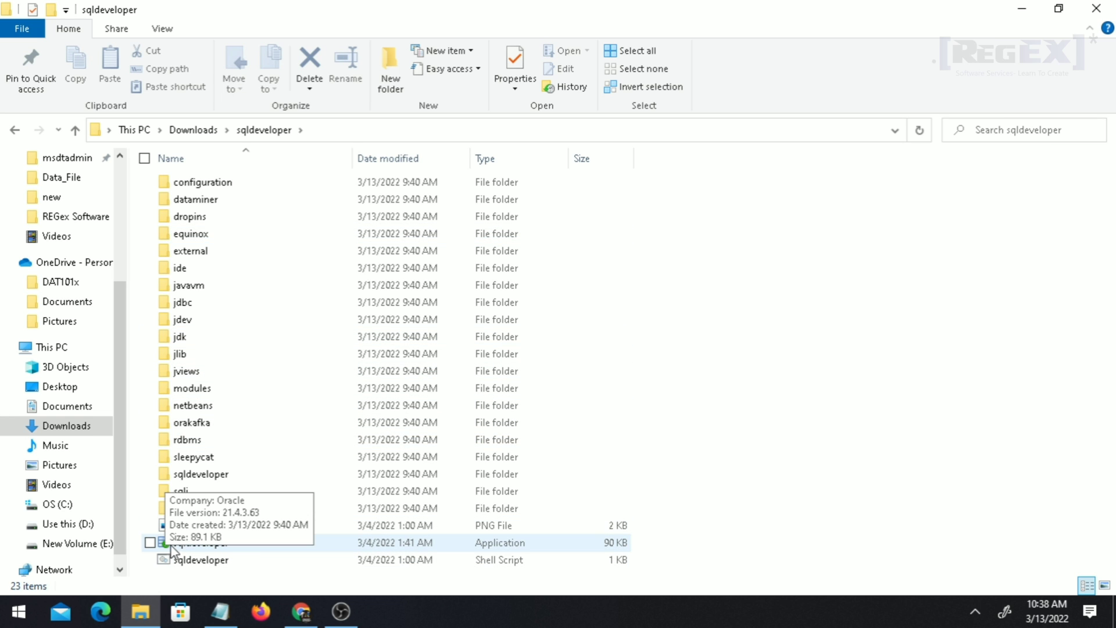
left_click(383, 547)
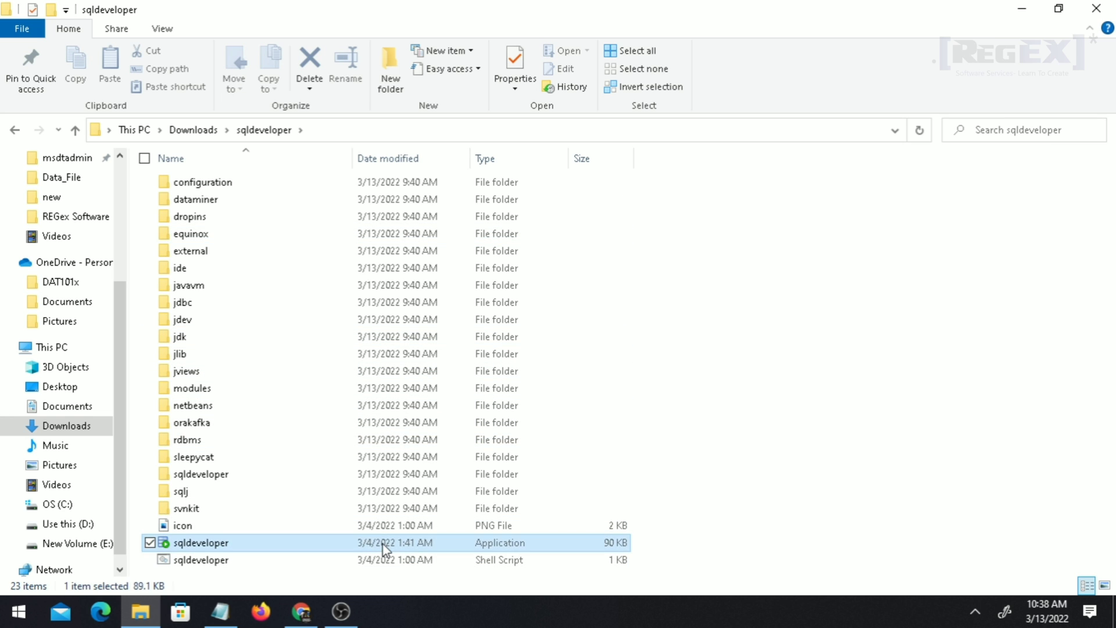
double_click(383, 548)
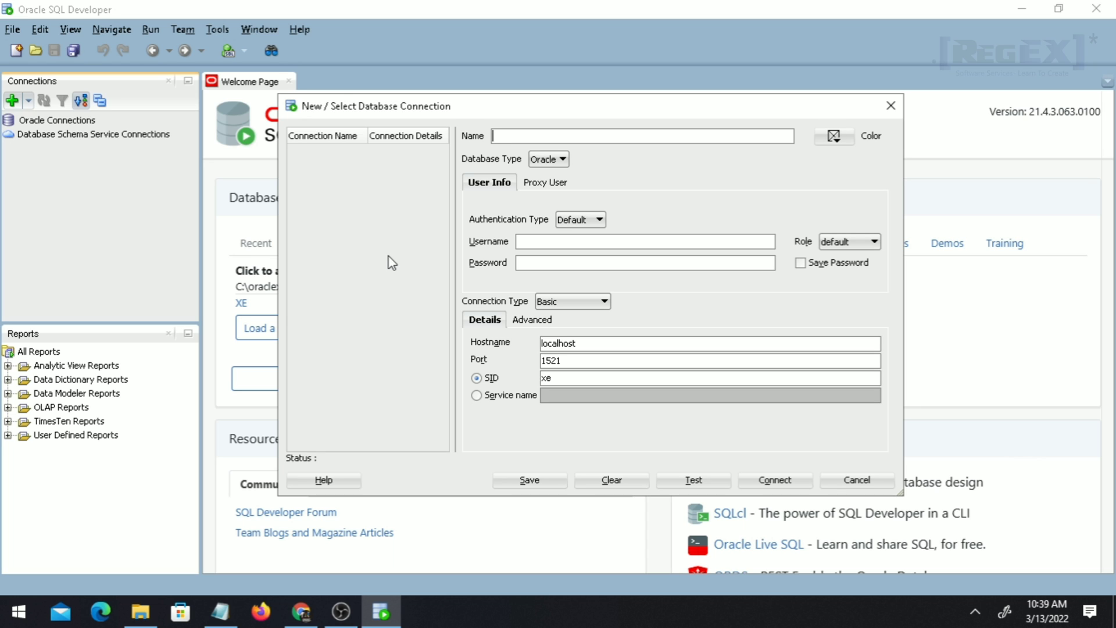
Start a new connection named 'sys as sysdba' with username sys as sysdba.
type("sy")
left_click(890, 105)
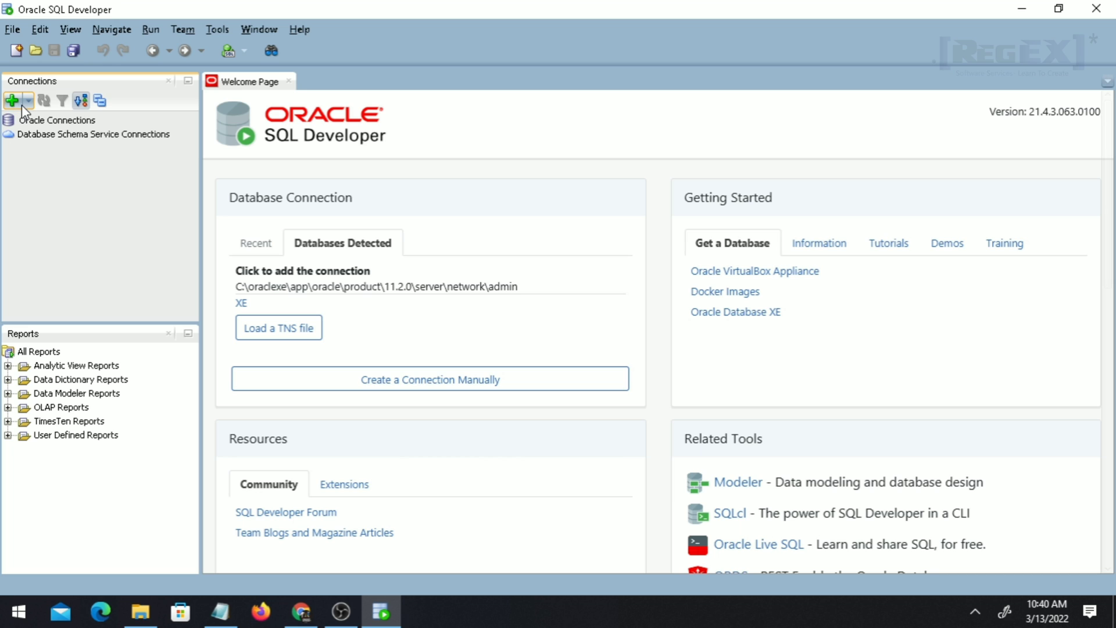
left_click(12, 101)
type("sys ")
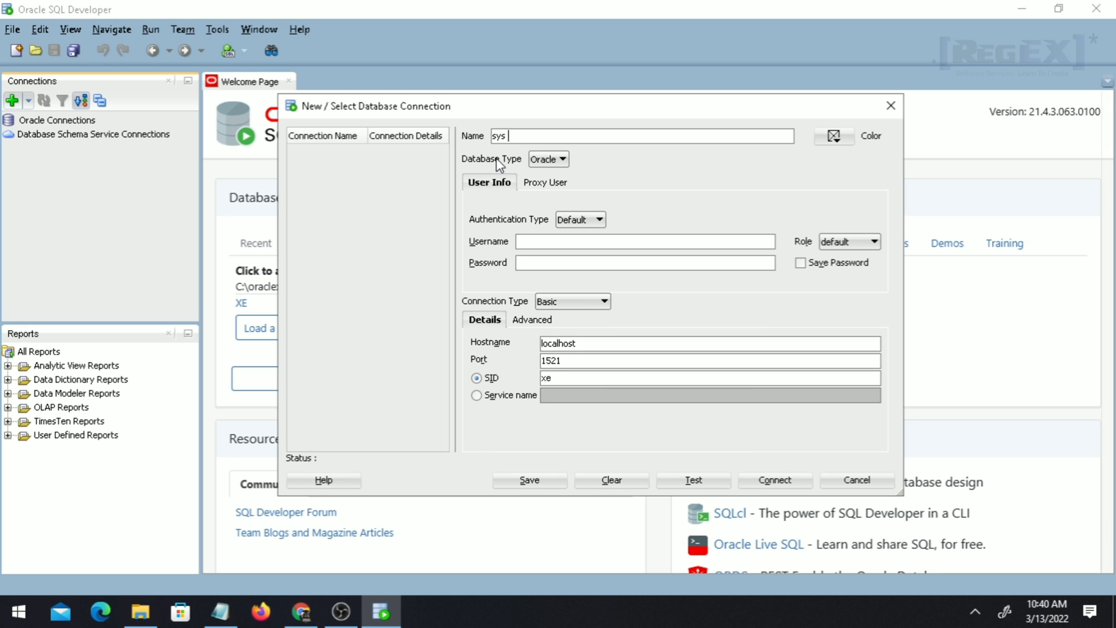
type("as sysdba")
key("Tab")
left_click(554, 244)
type("sys as sysdba")
key("Tab")
key("shift+Tab")
Enter the password, set service name XE, test the connection and connect.
left_click(549, 264)
type("*")
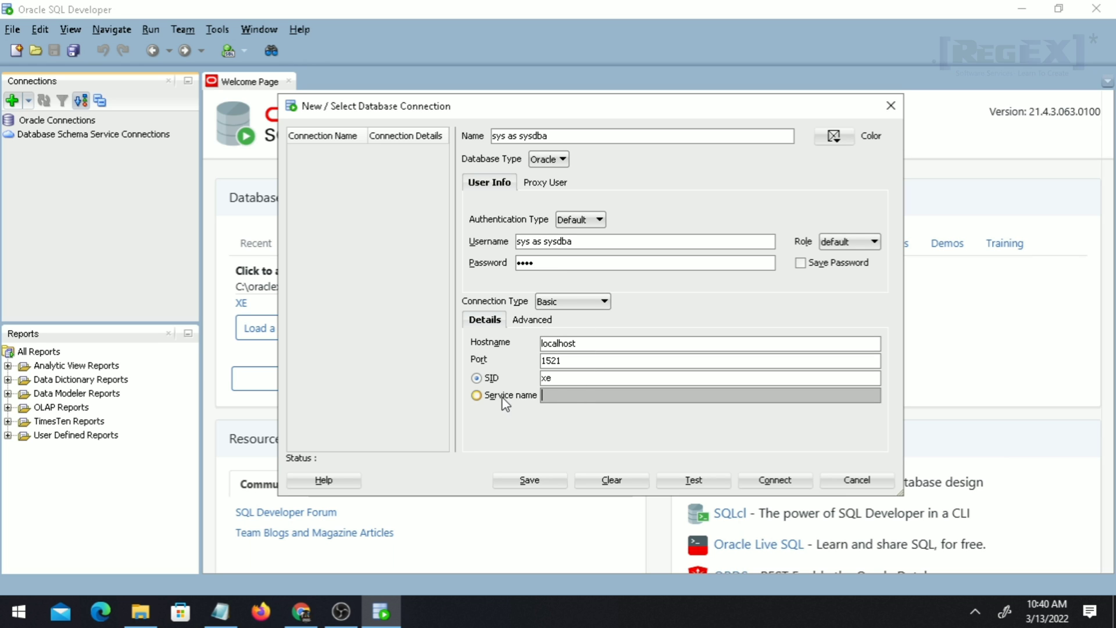
left_click(477, 395)
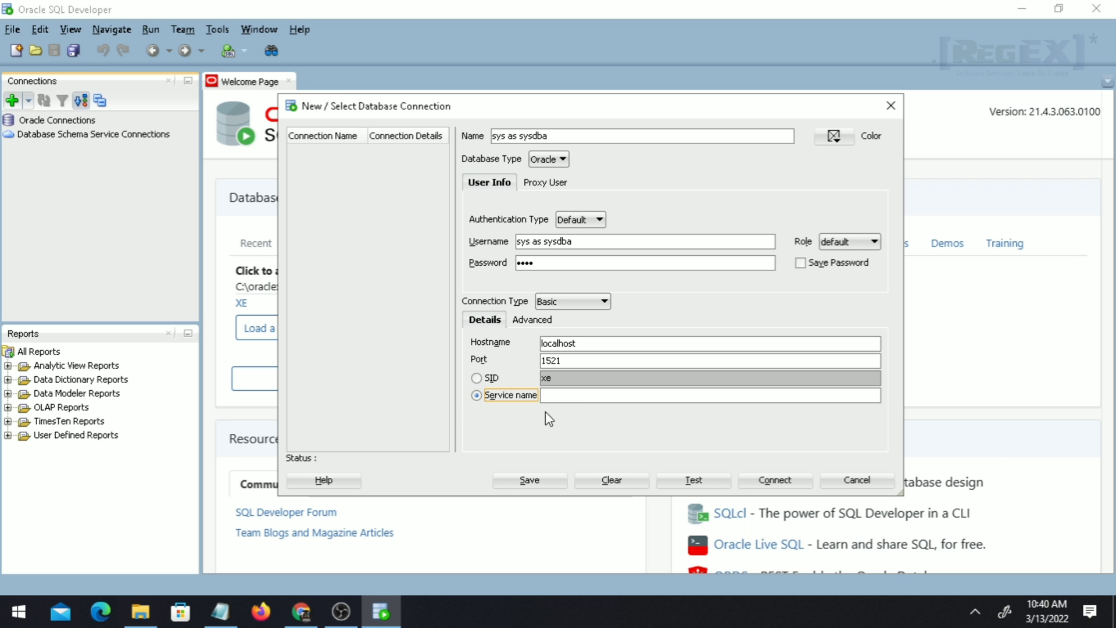
left_click(577, 397)
type("XE")
left_click(706, 485)
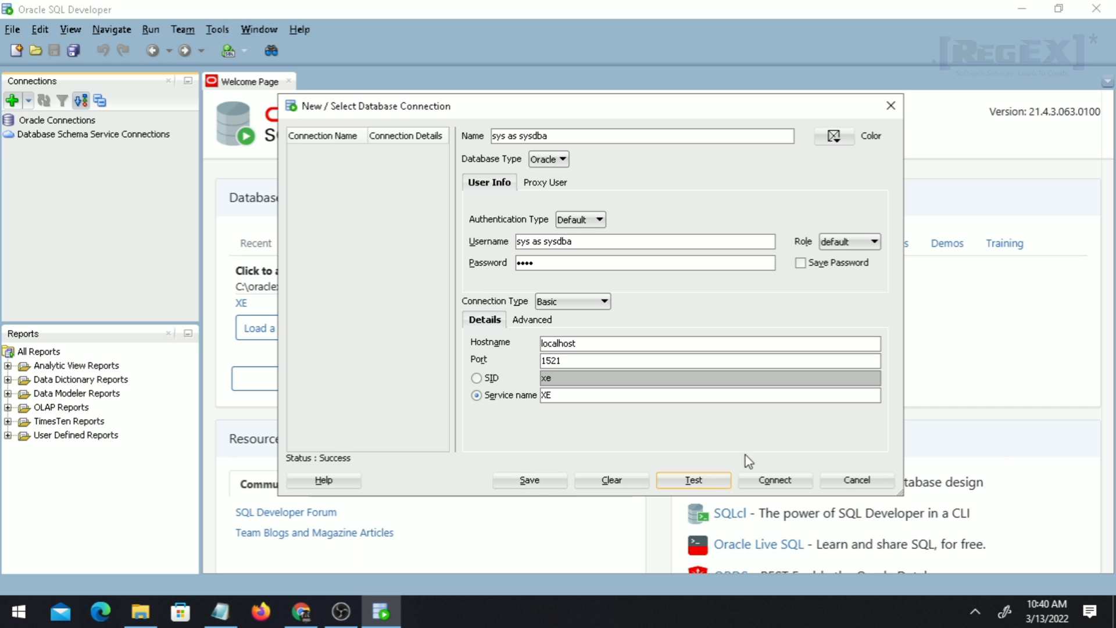
left_click(775, 480)
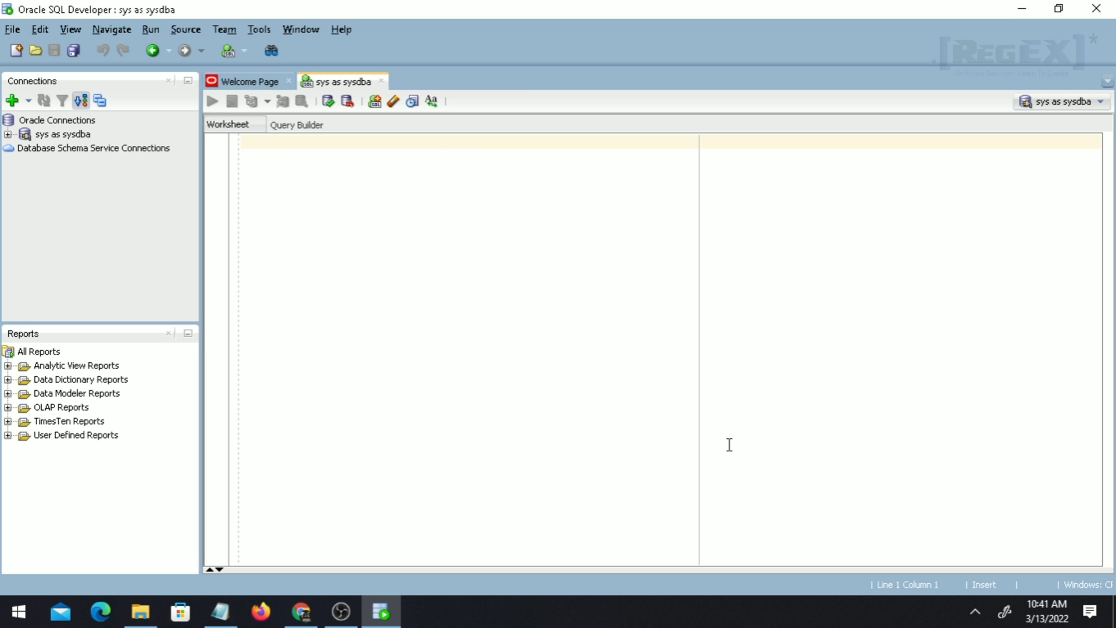
Type alter user hr account unlock; in the worksheet and run it.
key("Return")
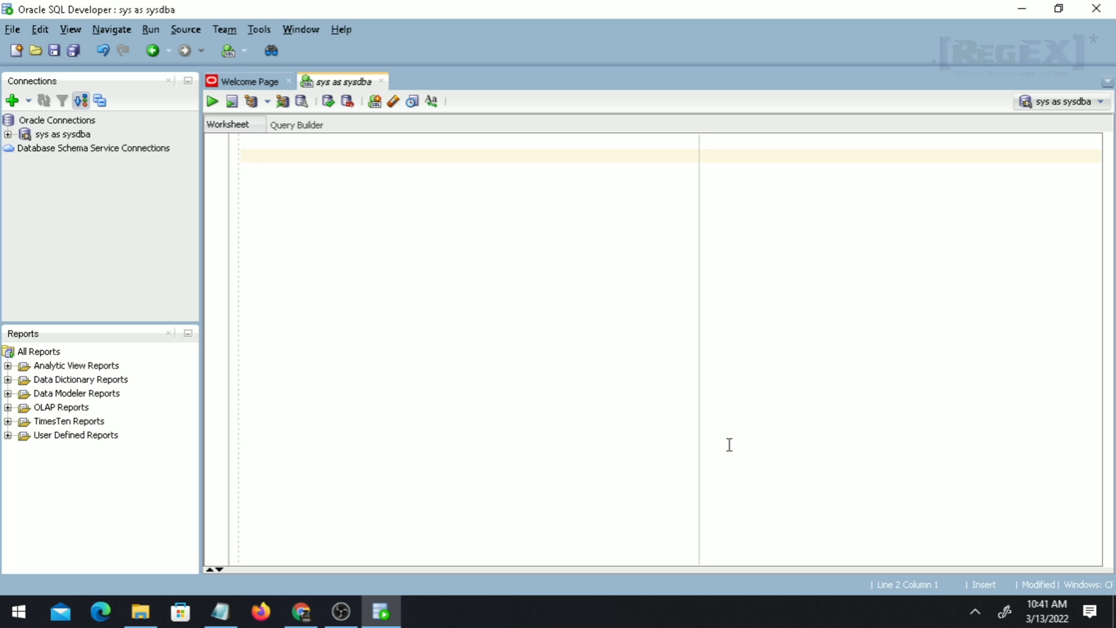
type("alter user hr acoount")
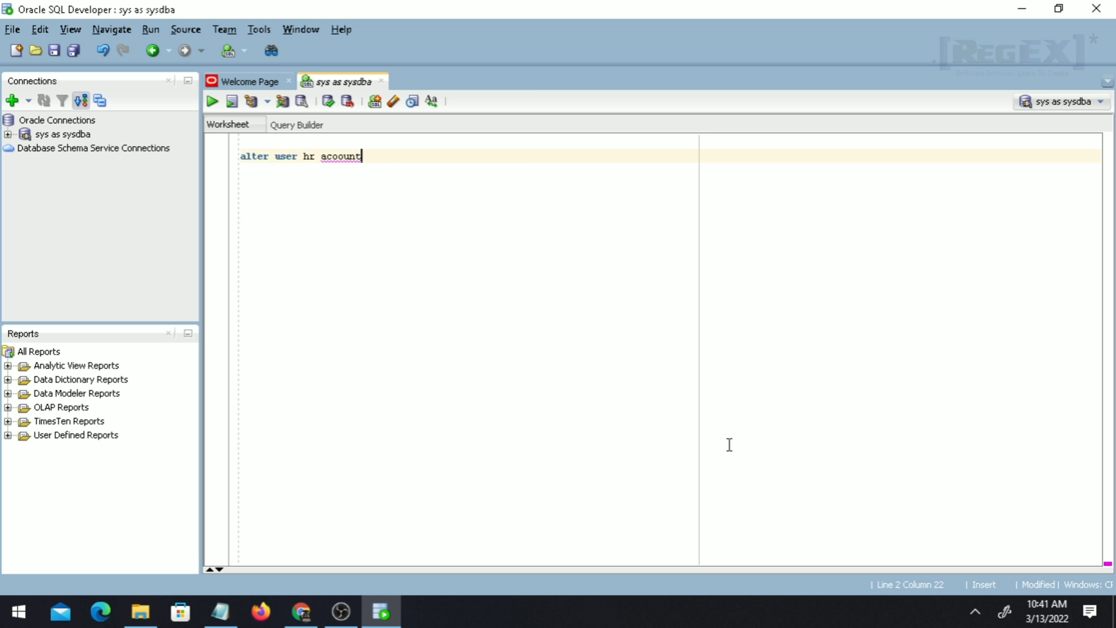
key("BackSpace")
key("BackSpace")
key("BackSpace")
key("BackSpace")
key("BackSpace")
type("count ubl")
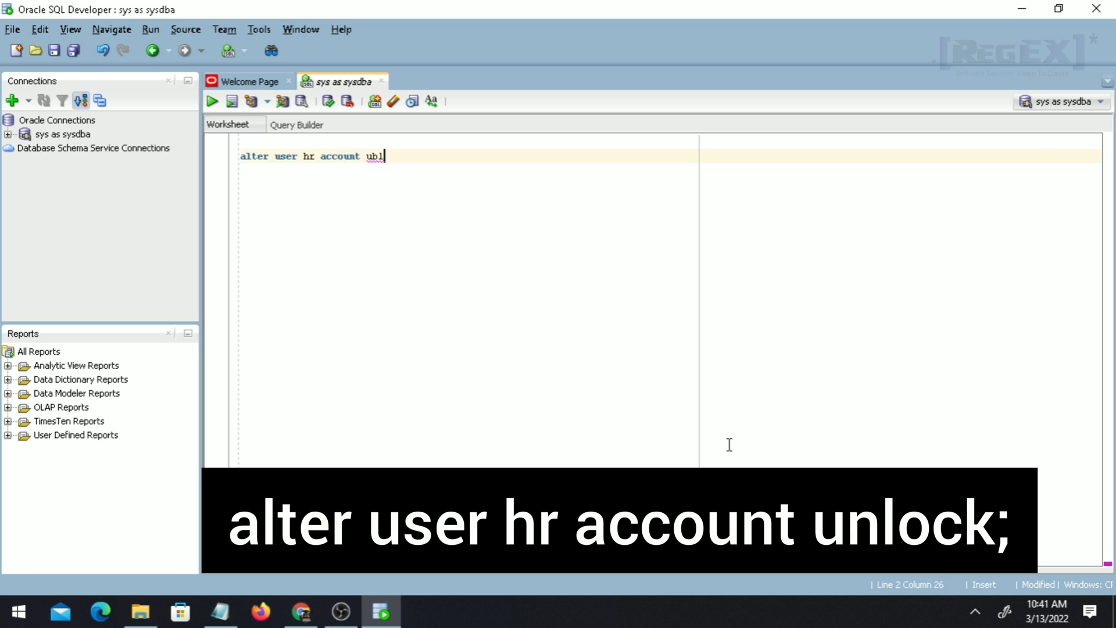
key("BackSpace")
key("ctrl+equal")
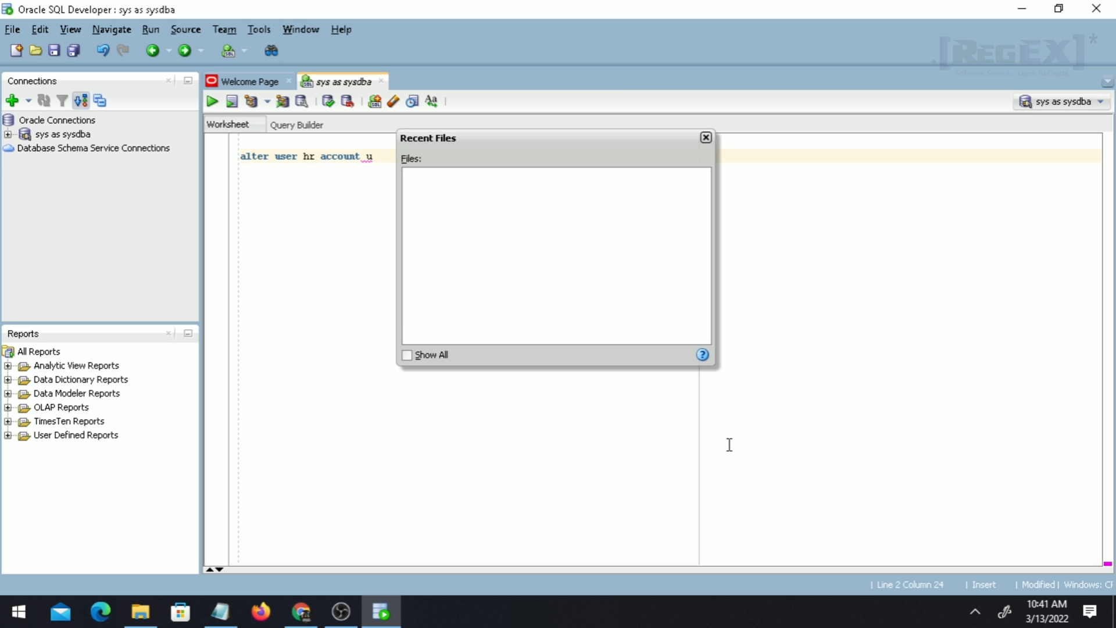
key("Escape")
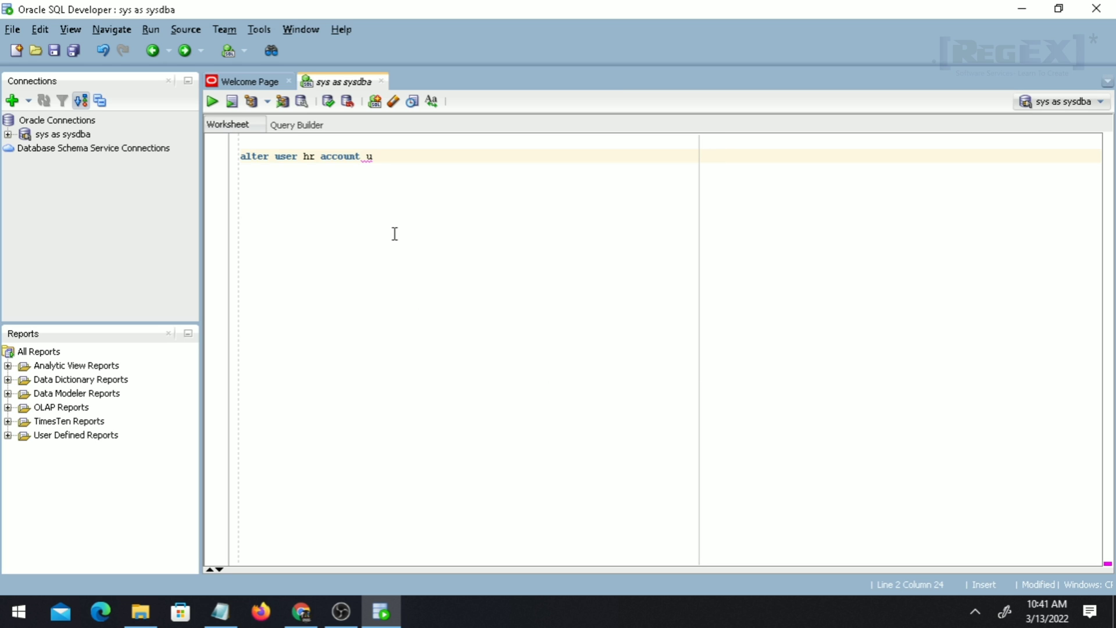
type("nlock;")
key("F5")
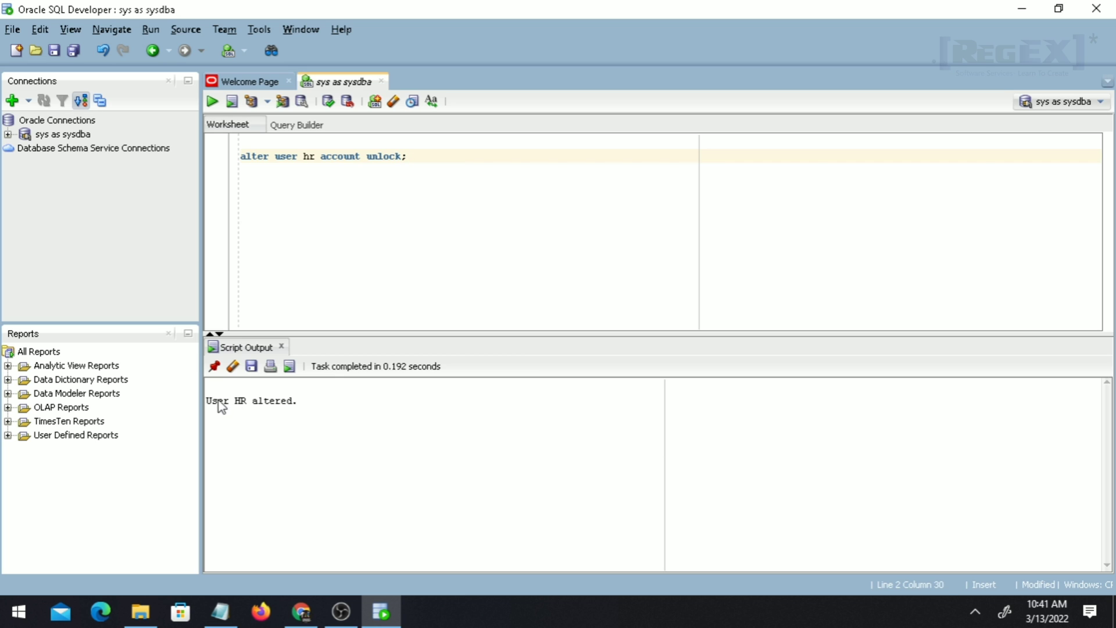
Check the 'User HR altered.' output and run the unlock statement a second time.
left_click_drag(213, 400, 290, 418)
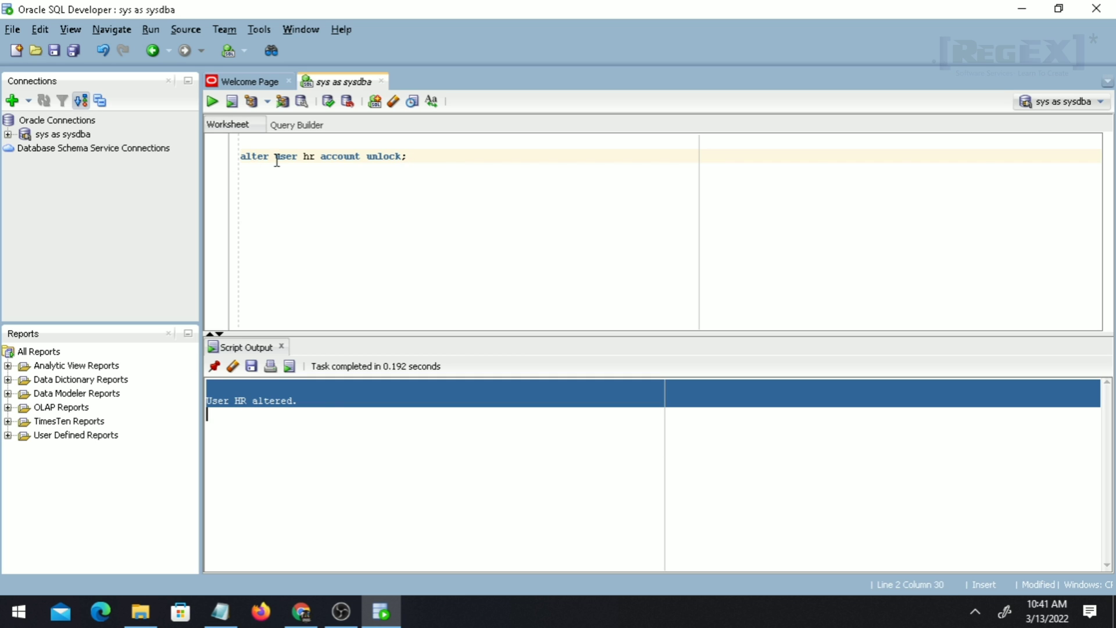
left_click_drag(275, 156, 414, 163)
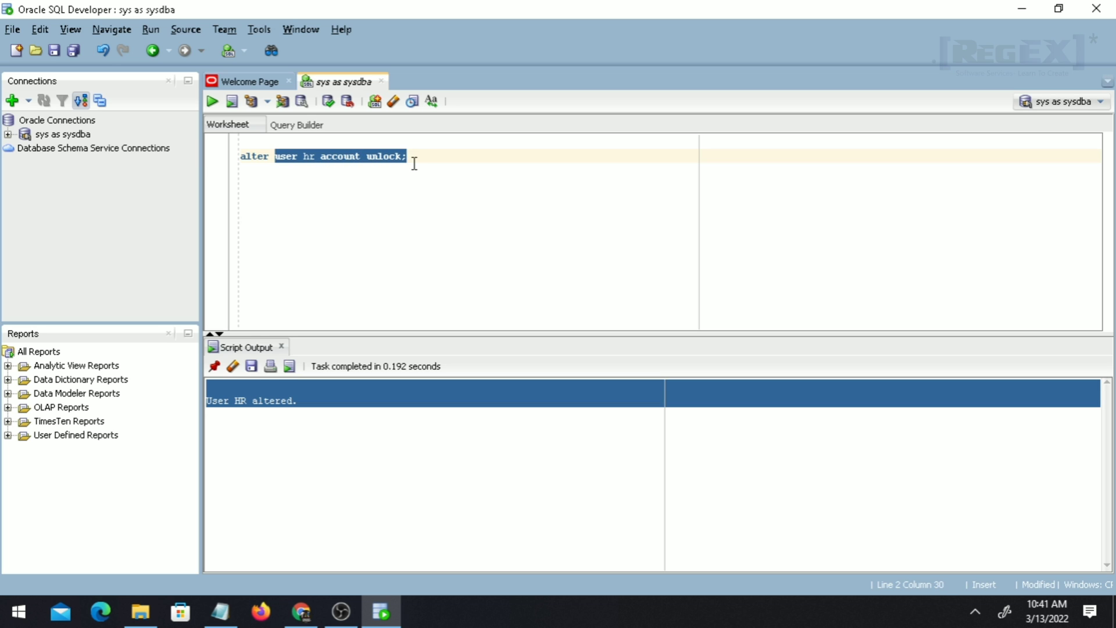
left_click(417, 163)
key("Return")
key("Return")
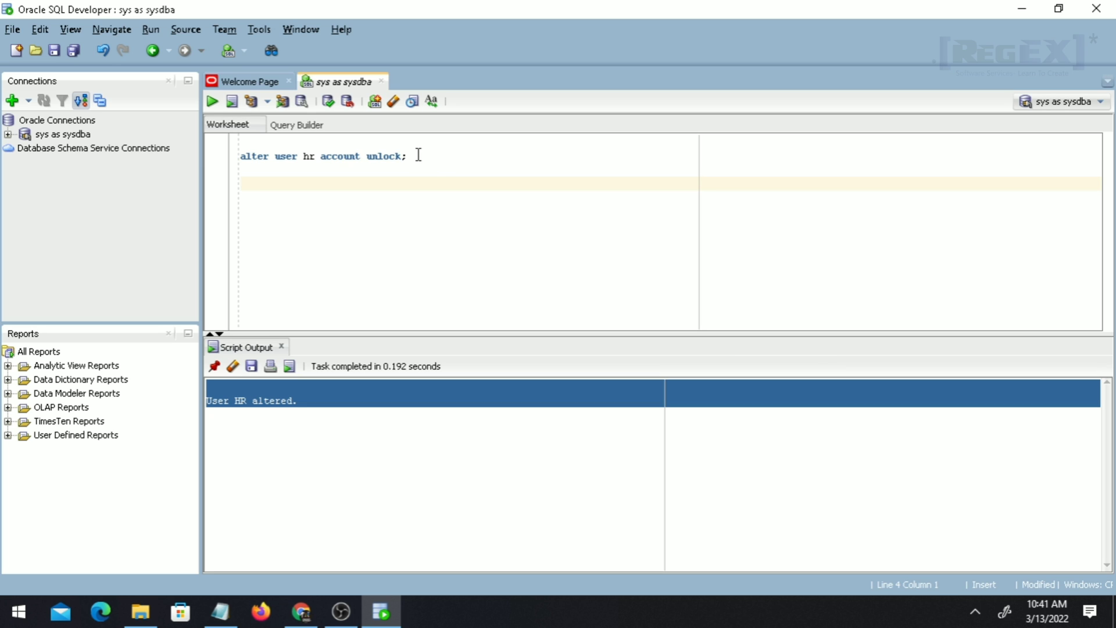
left_click_drag(407, 155, 225, 157)
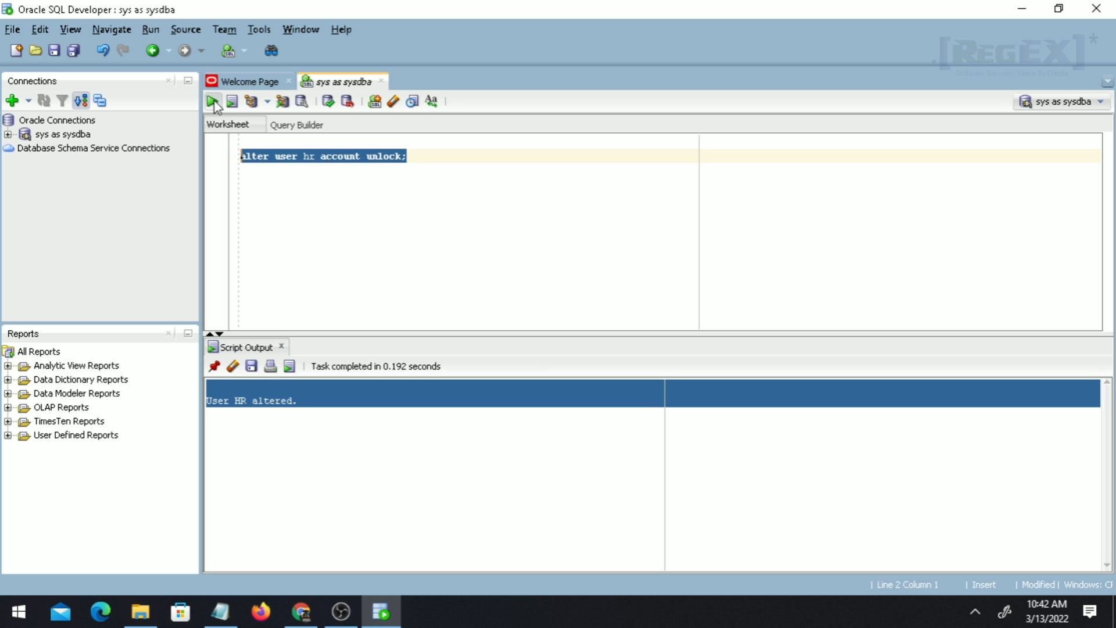
left_click(333, 219)
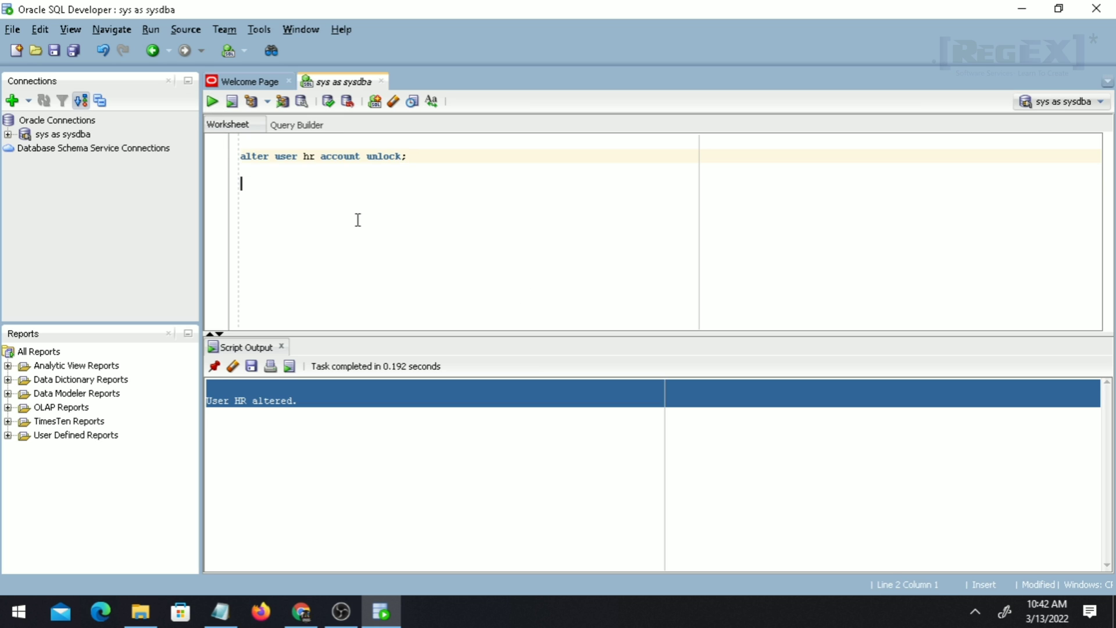
left_click(429, 155)
key("ctrl+Return")
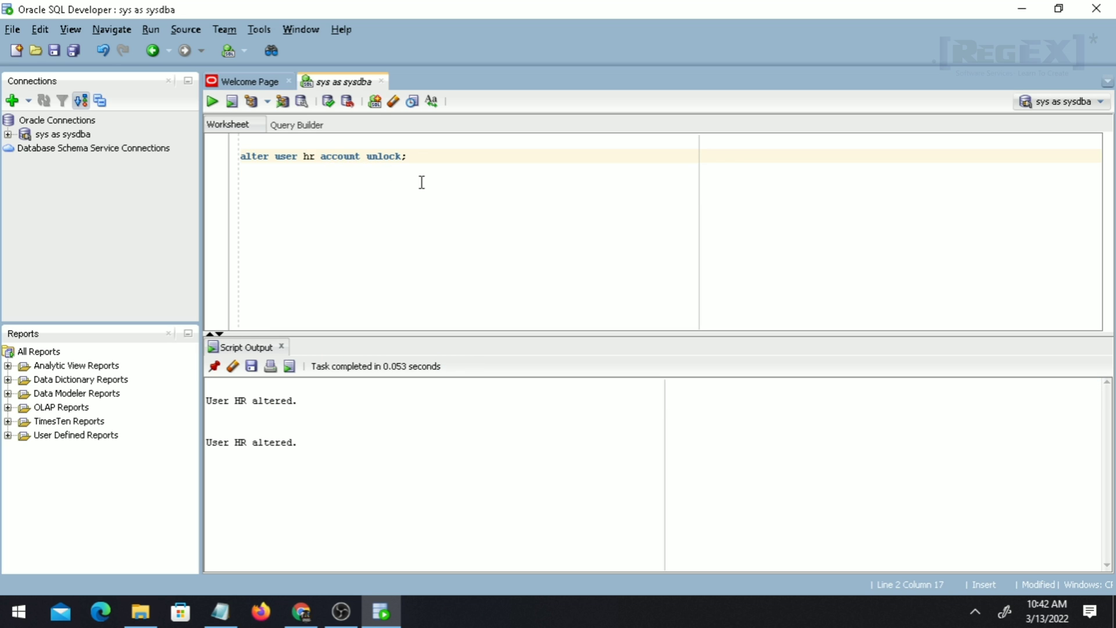
left_click(426, 183)
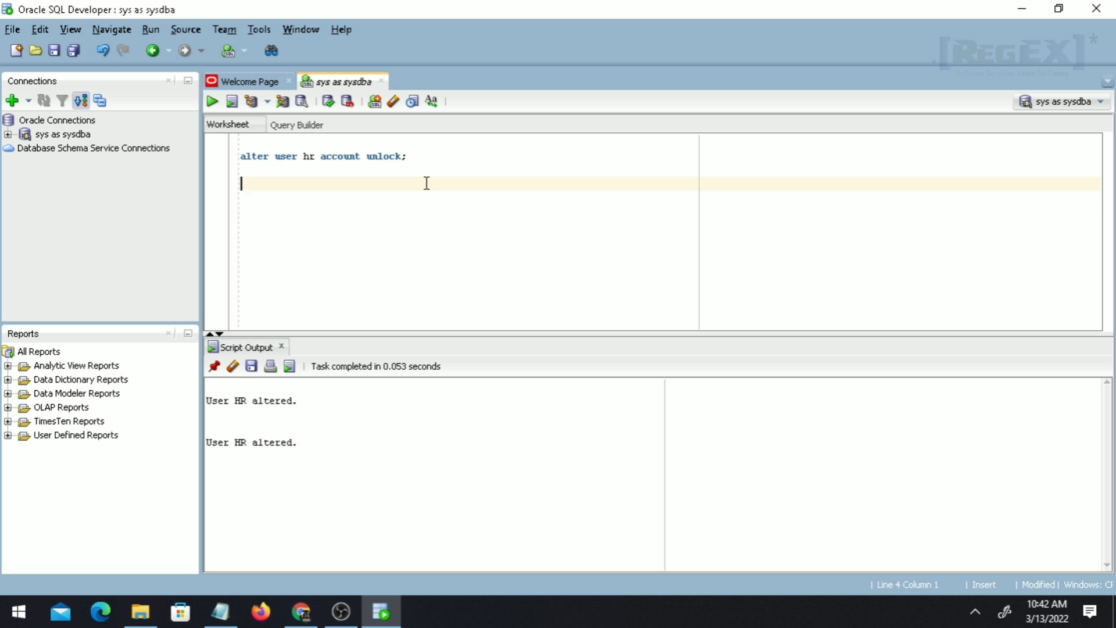
key("Return")
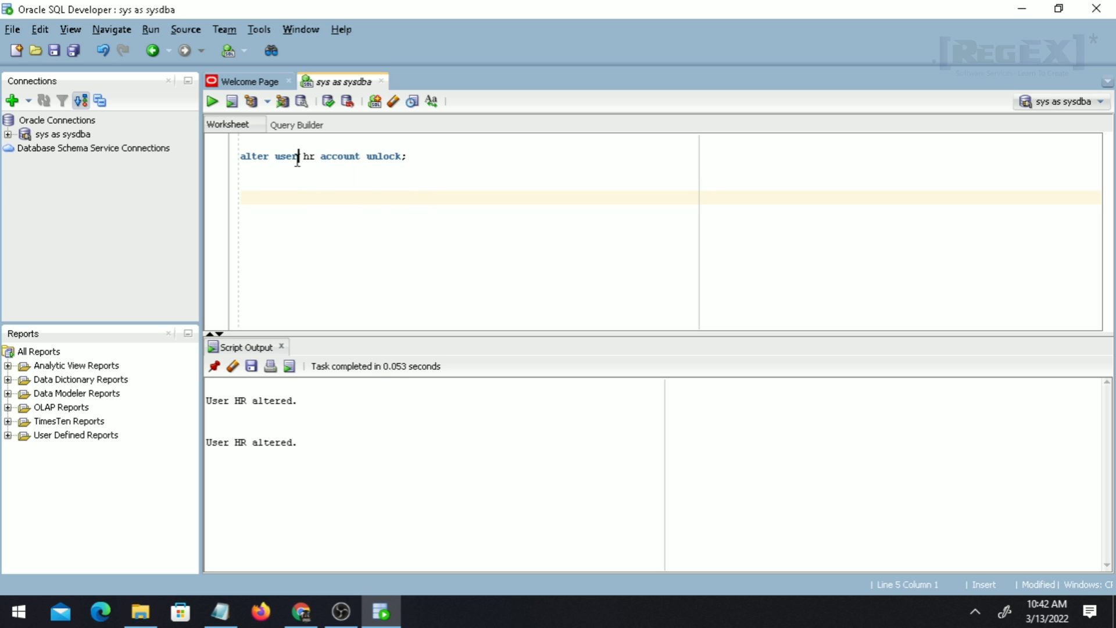
left_click(319, 156)
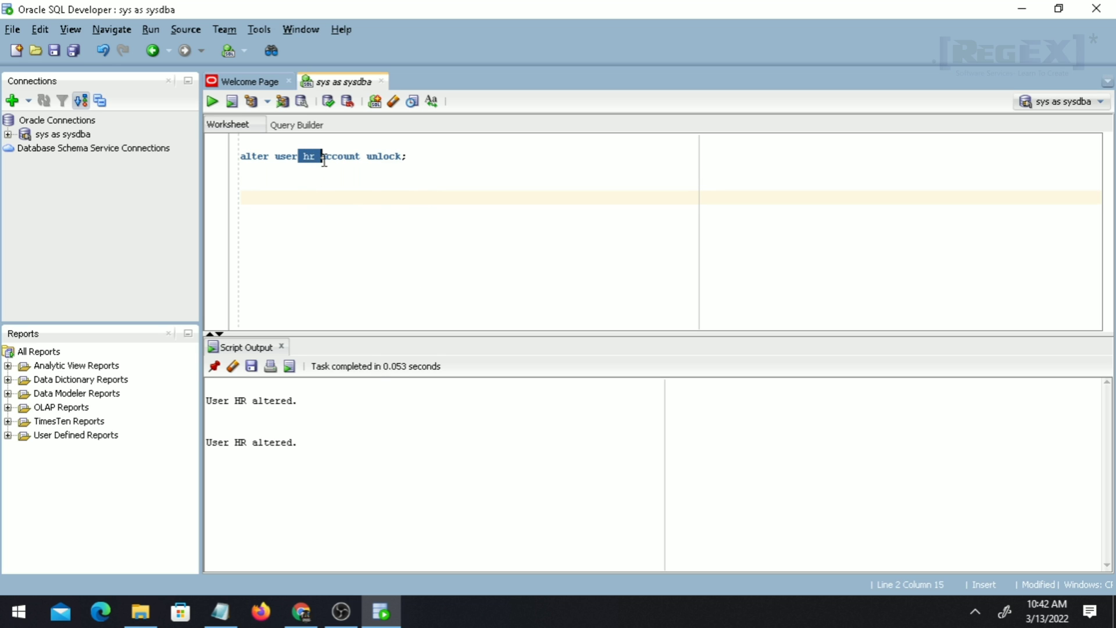
left_click(354, 226)
Run an alter user hr identified by statement setting HR's password, then mark the new 'User HR altered.' line.
type("alter ")
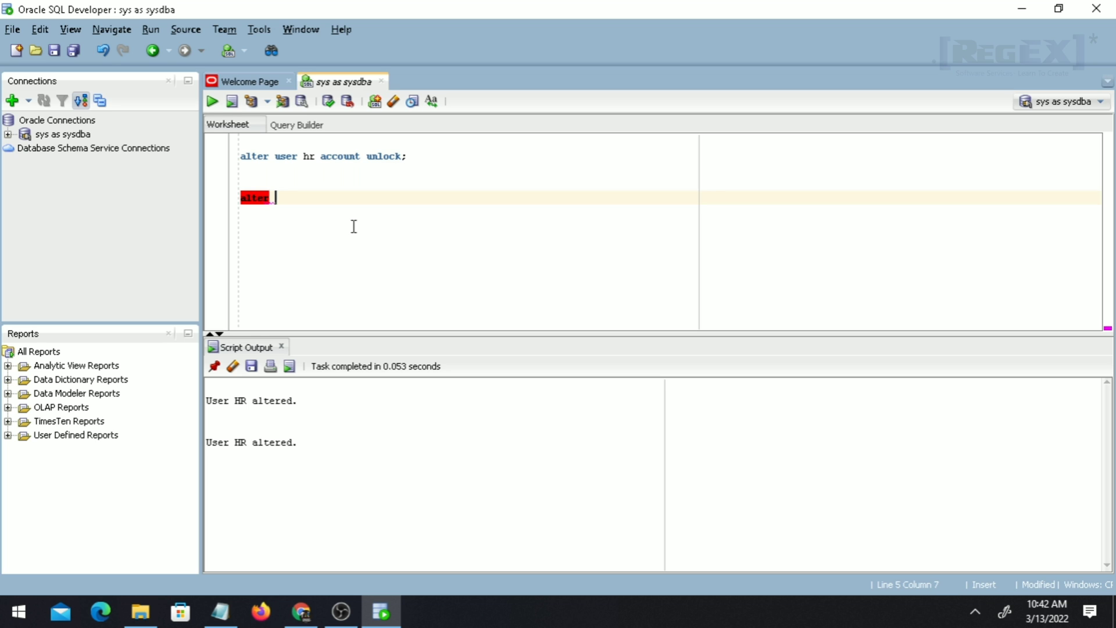
type("user hr ")
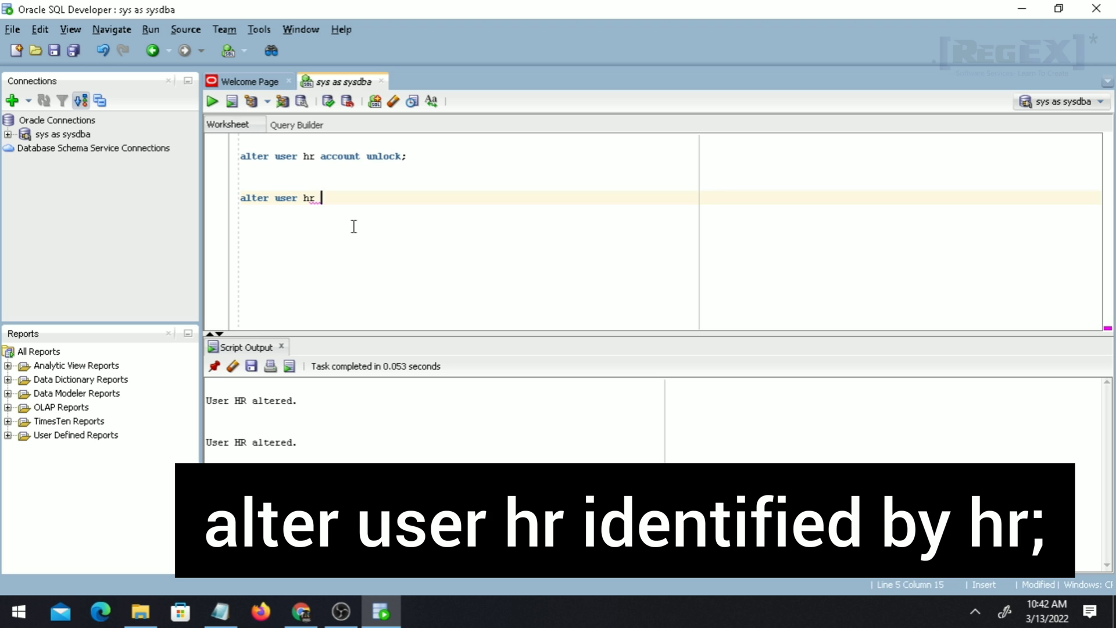
type("identified b")
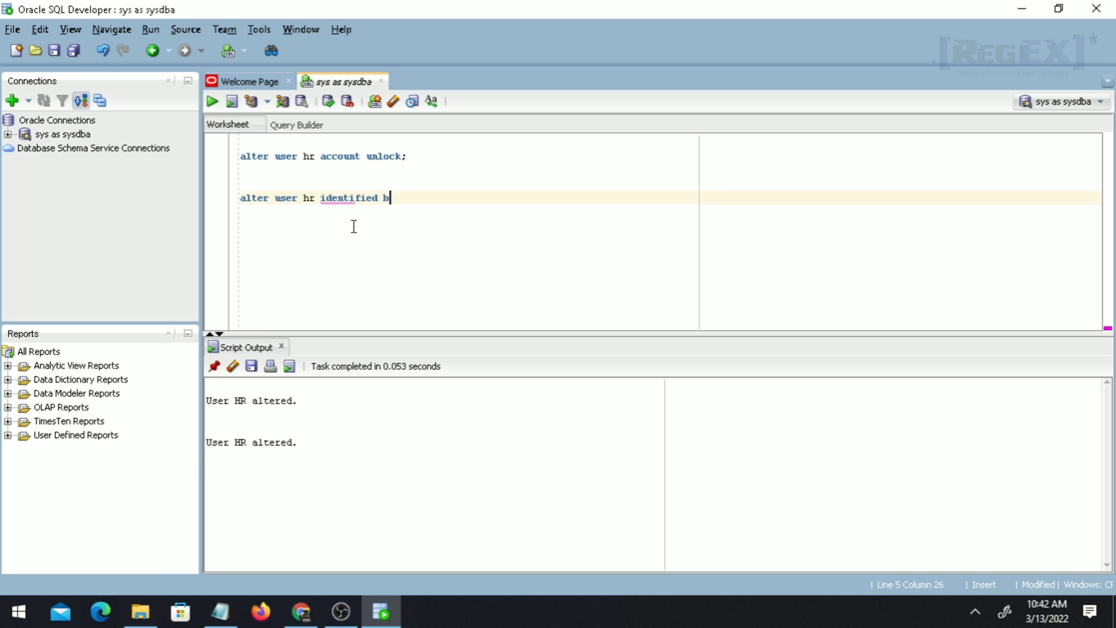
type("y hr;")
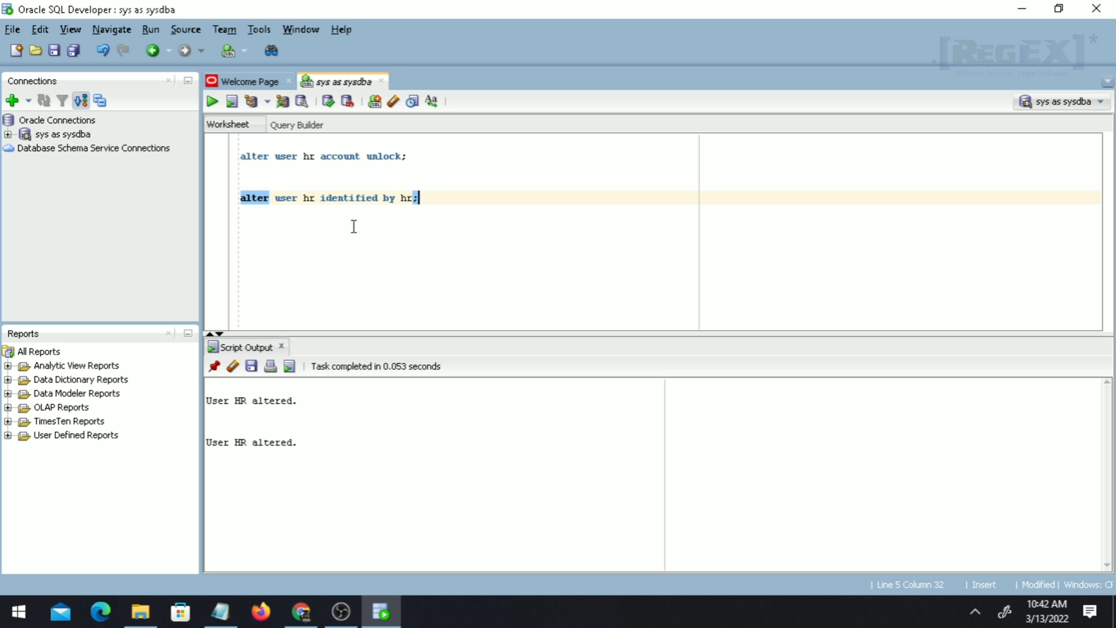
left_click_drag(439, 199, 383, 198)
left_click(451, 199)
left_click_drag(287, 198, 324, 195)
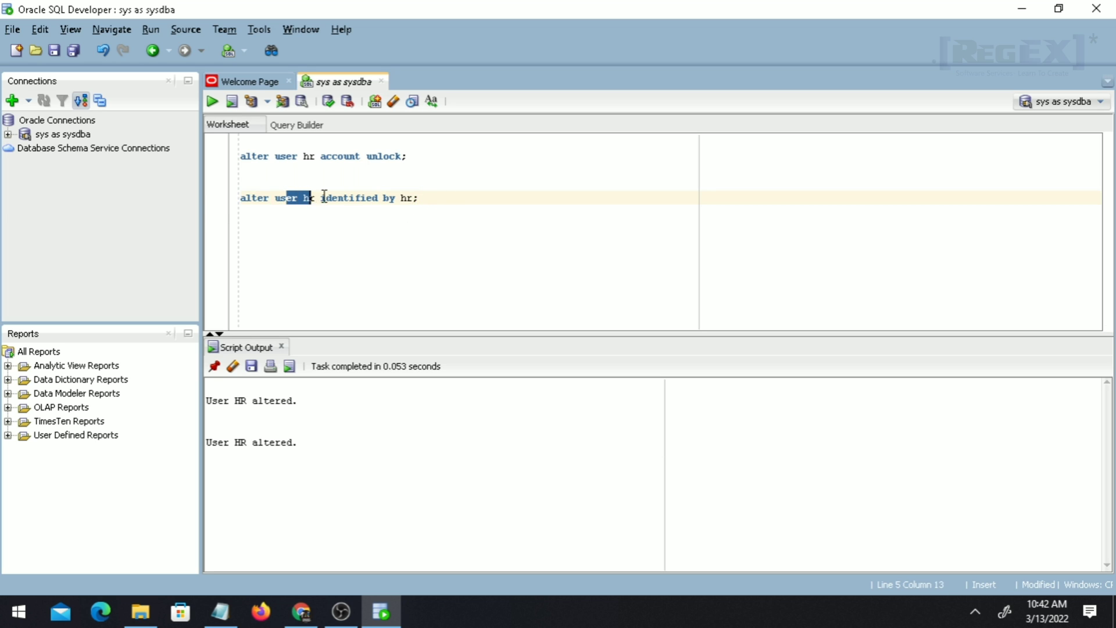
left_click_drag(397, 198, 448, 199)
left_click(457, 199)
key("ctrl+Return")
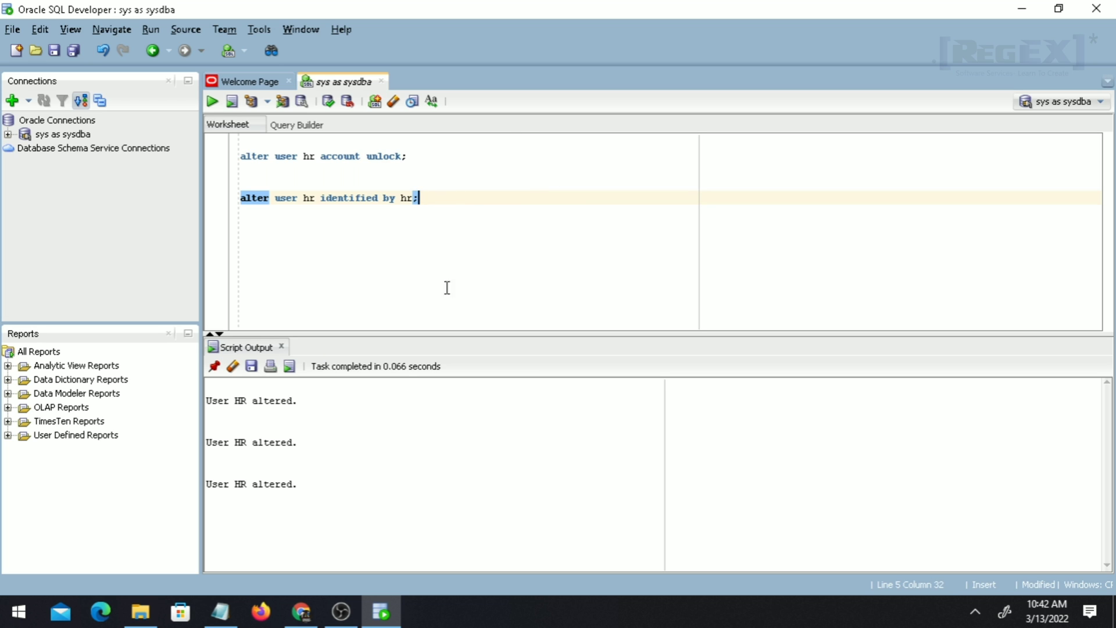
left_click_drag(297, 485, 195, 494)
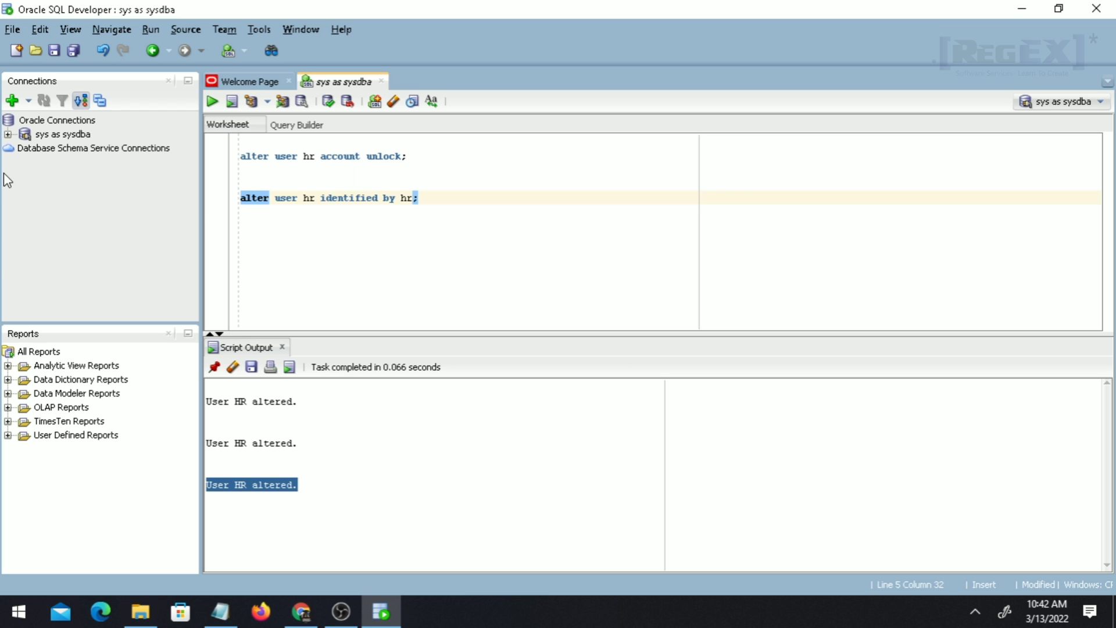
Create connection 'hr user' with username hr and service name XE, test it and connect.
left_click(13, 102)
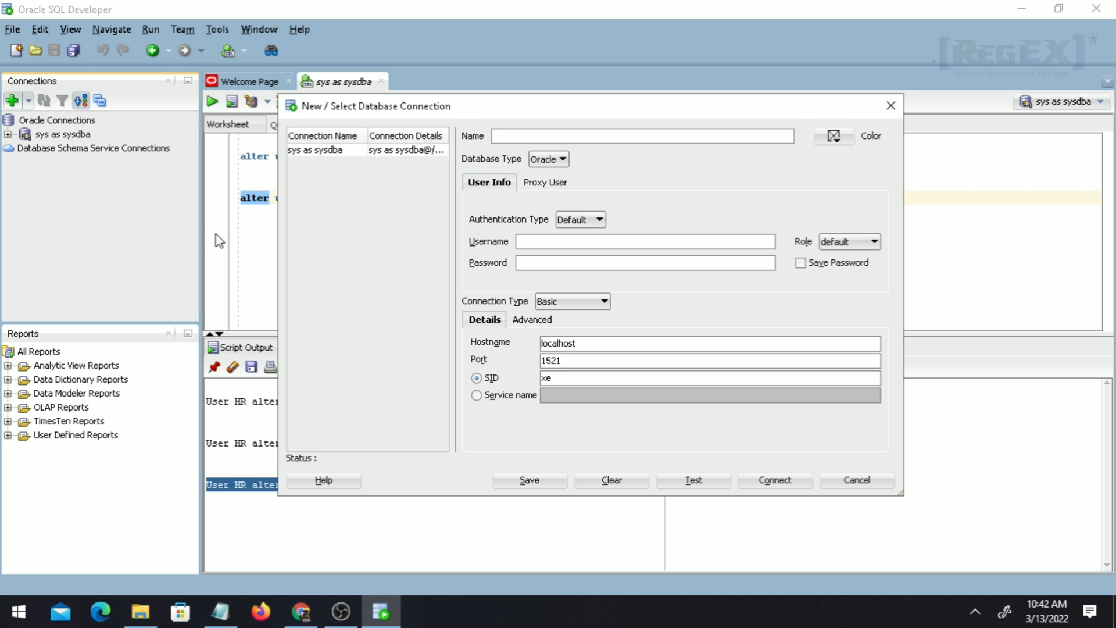
type("hr user")
left_click(588, 249)
type("hr")
key("Tab")
left_click(588, 248)
left_click(477, 395)
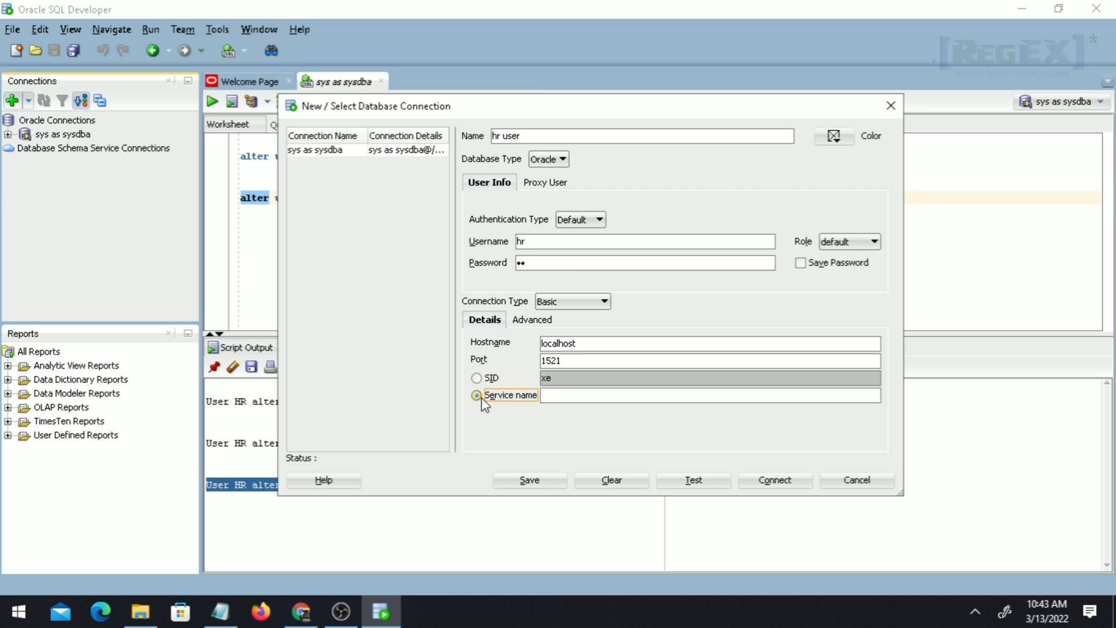
left_click(552, 395)
type("XE")
left_click(686, 480)
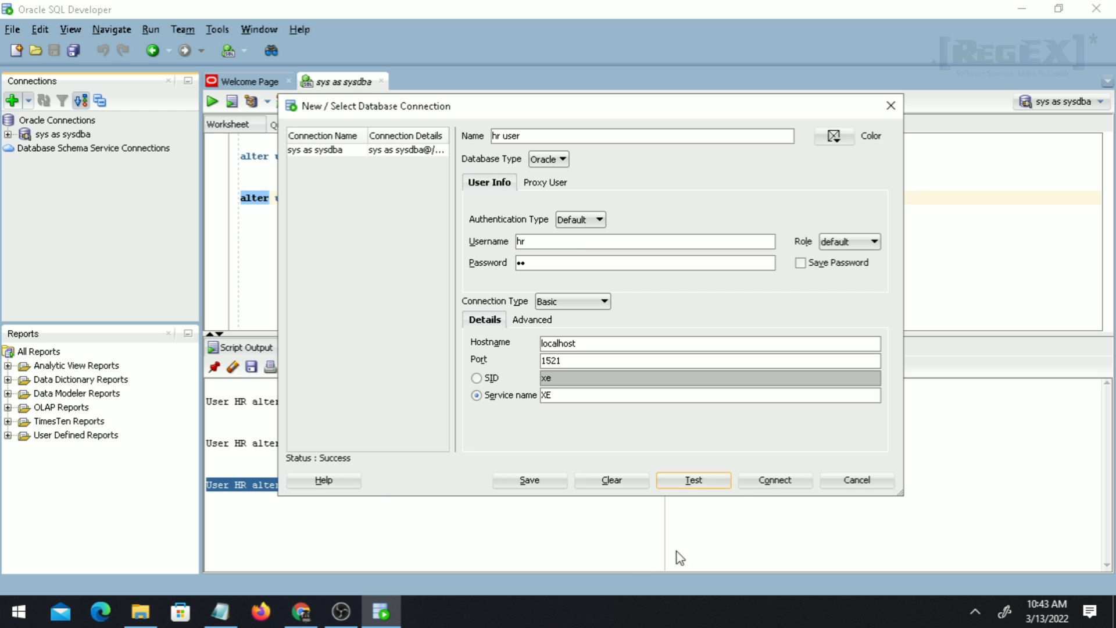
left_click(777, 484)
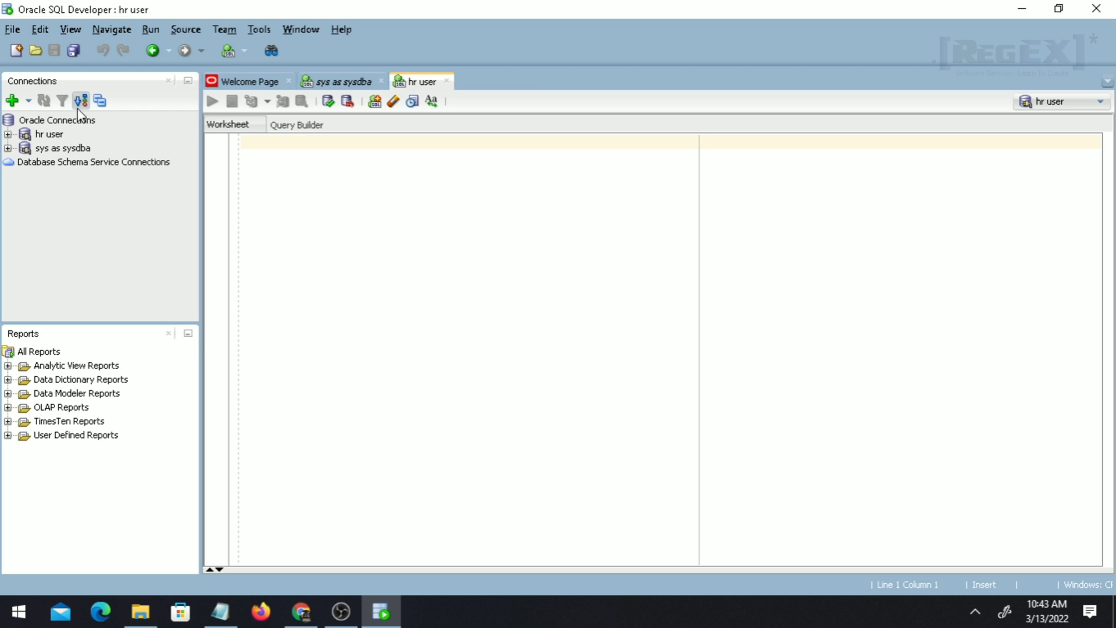
Expand hr user's Tables (Filtered) and Views folders to reveal EMPLOYEES and EMP_DETAILS_VIEW.
left_click(8, 135)
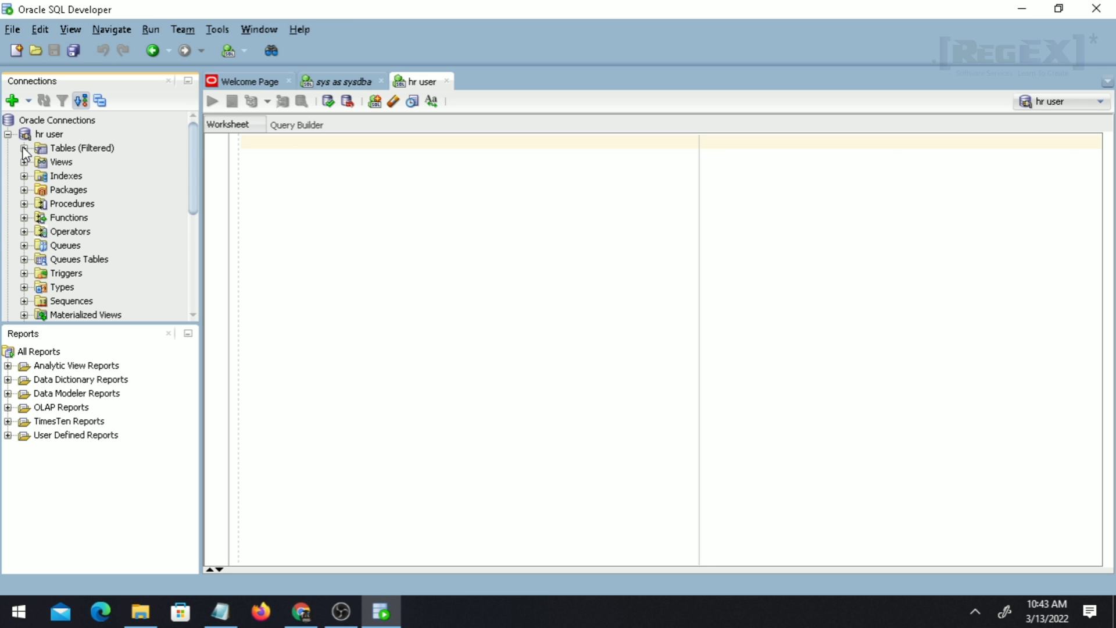
left_click(24, 149)
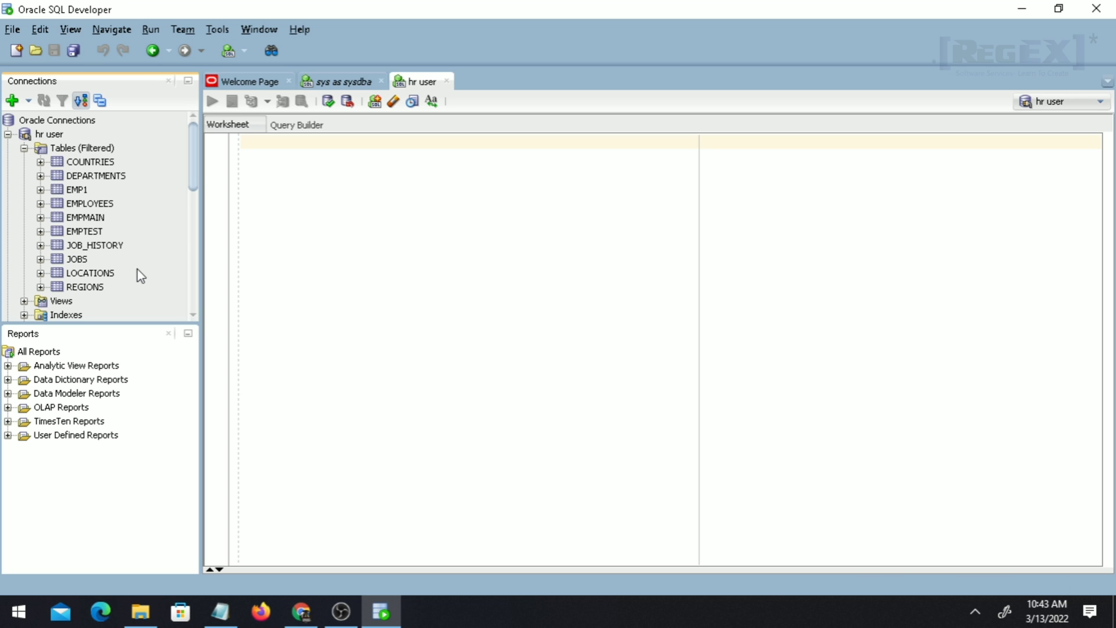
scroll(192, 176, "down", 2)
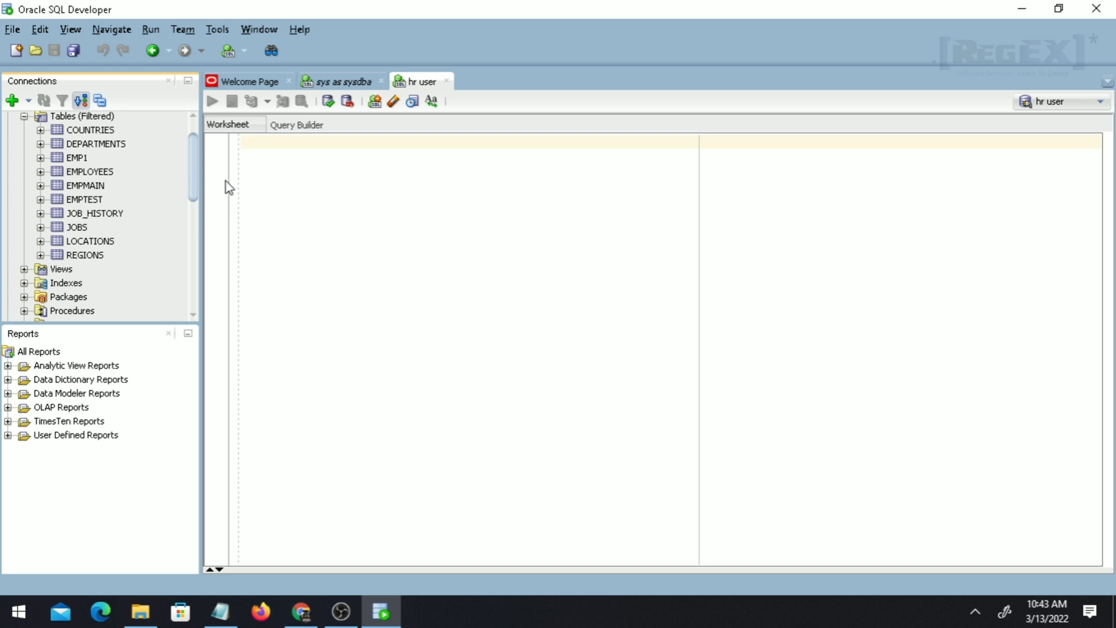
scroll(194, 176, "down", 3)
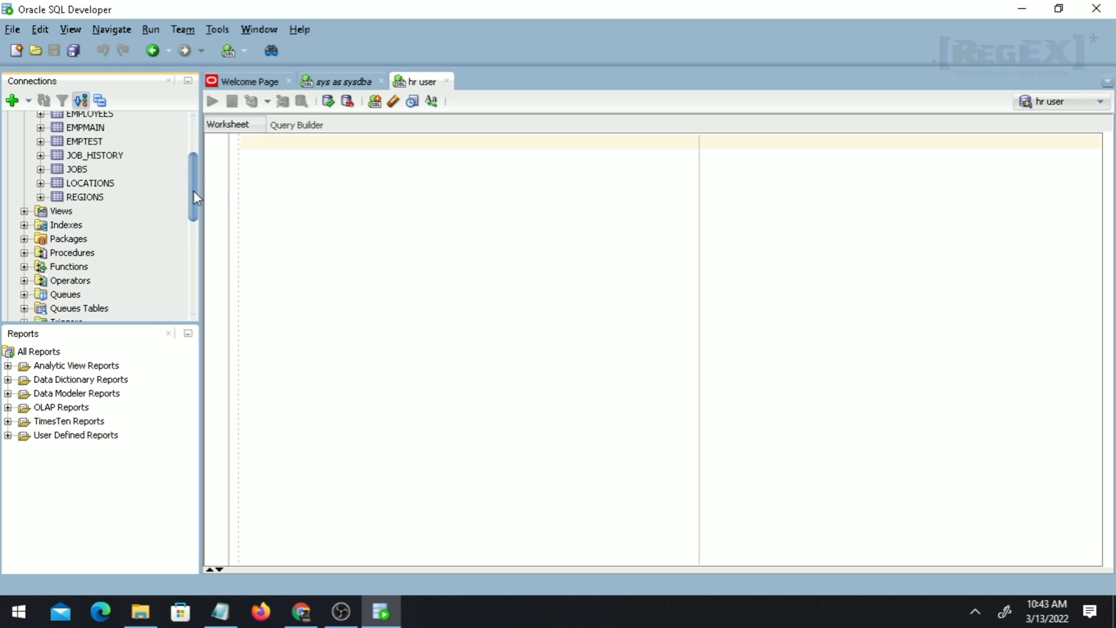
left_click(23, 211)
scroll(101, 255, "up", 5)
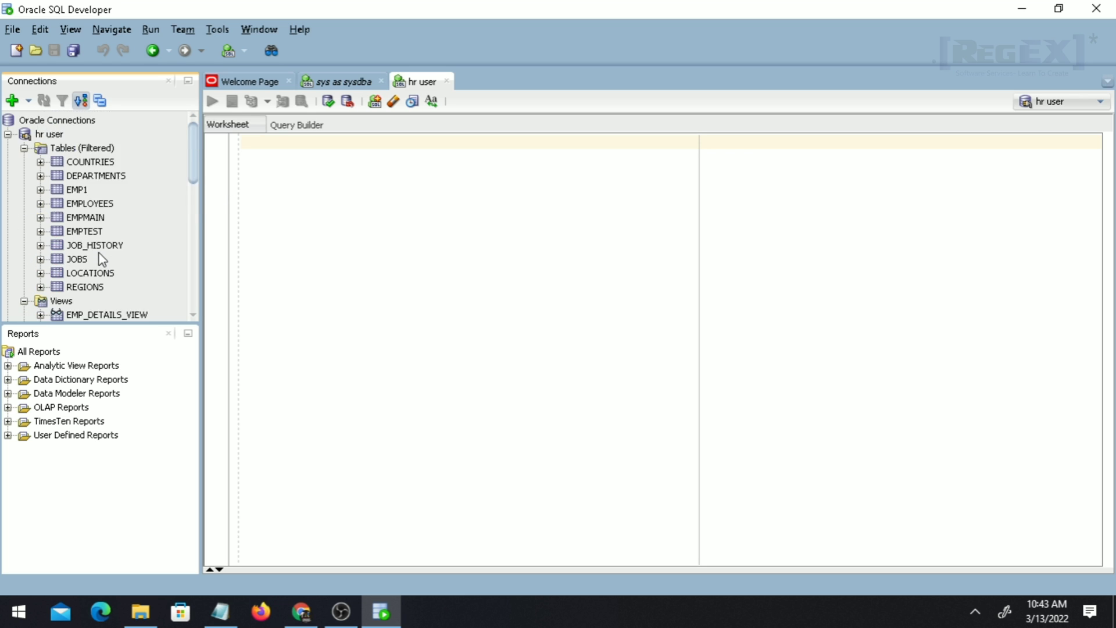
scroll(119, 237, "down", 15)
scroll(120, 236, "up", 8)
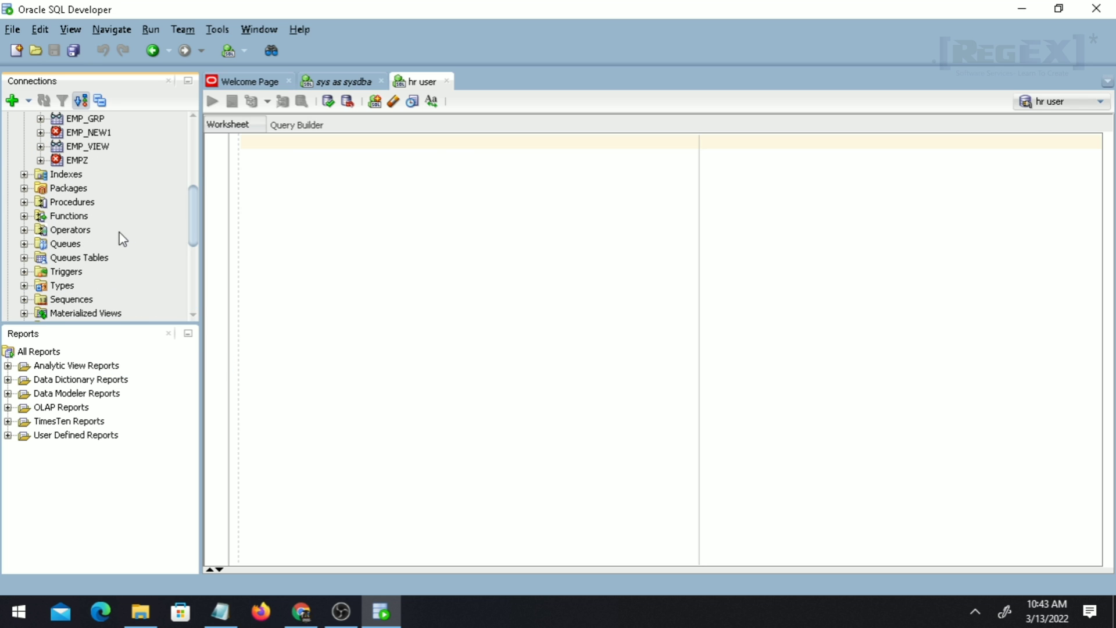
left_click_drag(194, 211, 184, 149)
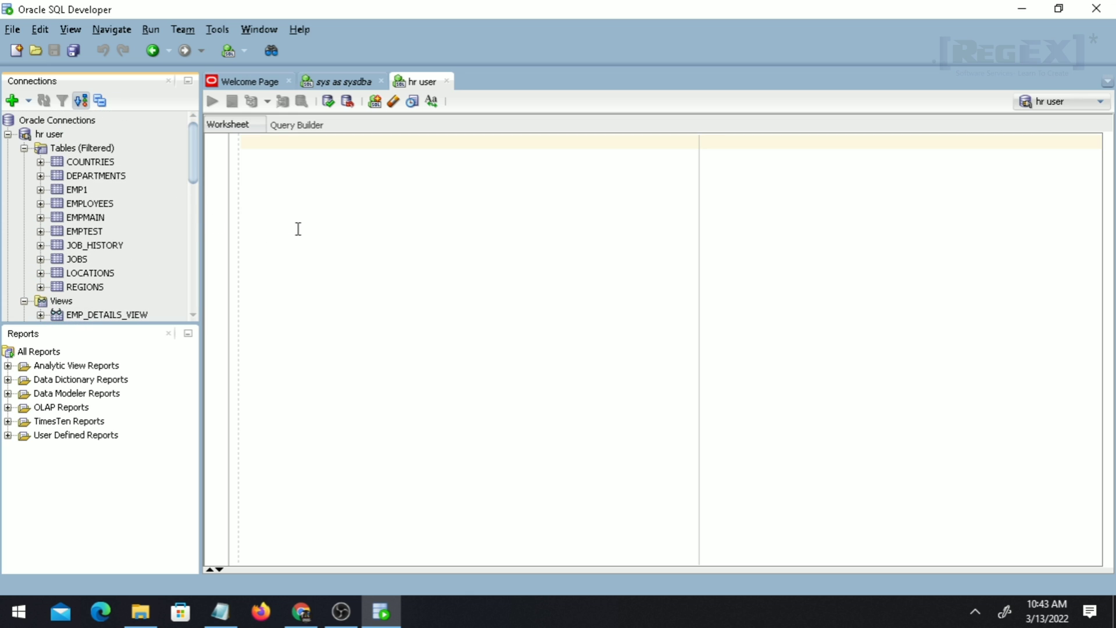
Run select * from employees; in the hr user worksheet and inspect the 50 fetched rows.
left_click(323, 231)
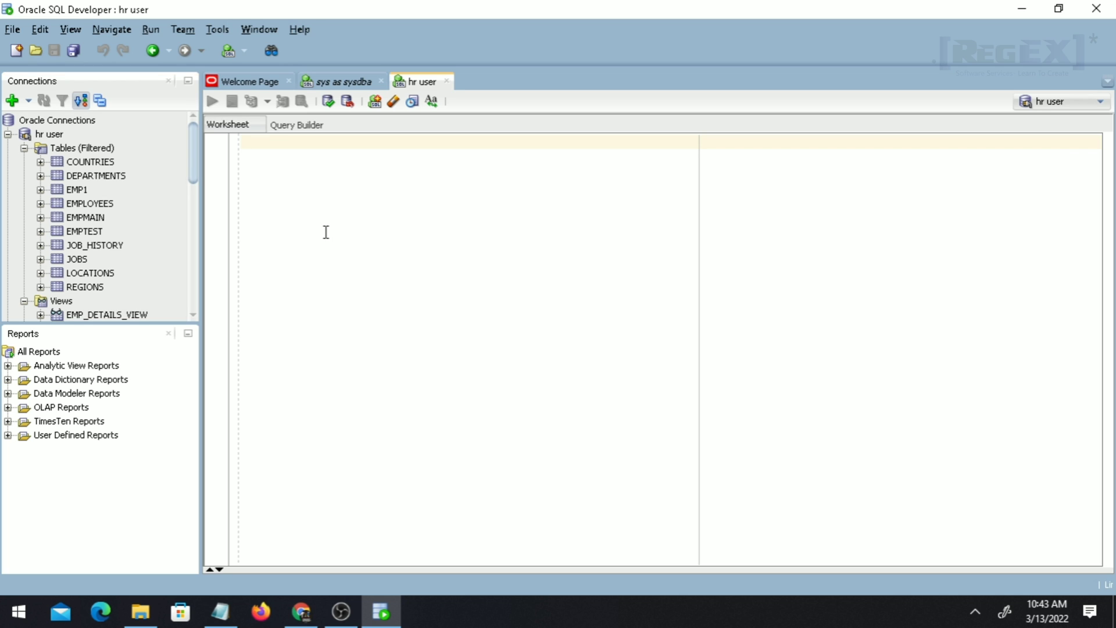
key("Return")
key("Return")
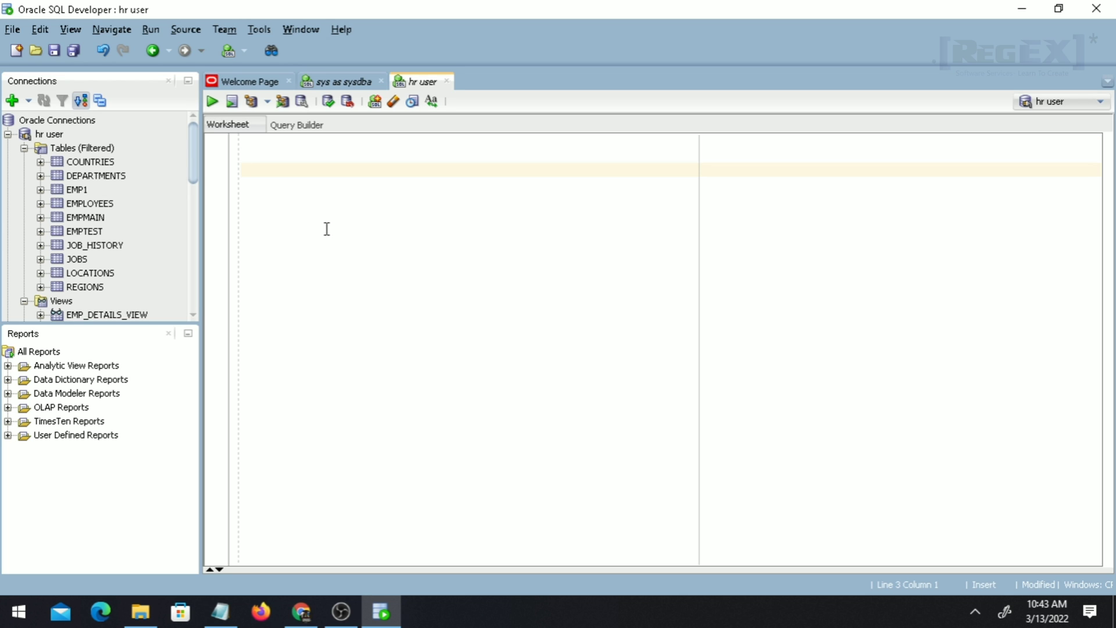
type("select * from employ")
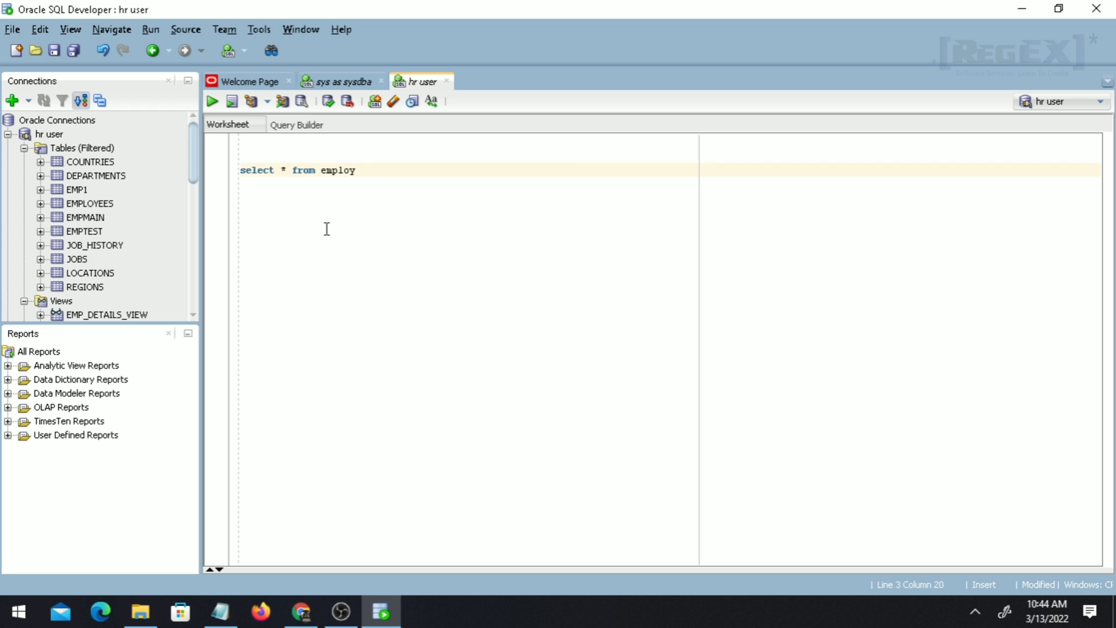
type("ees")
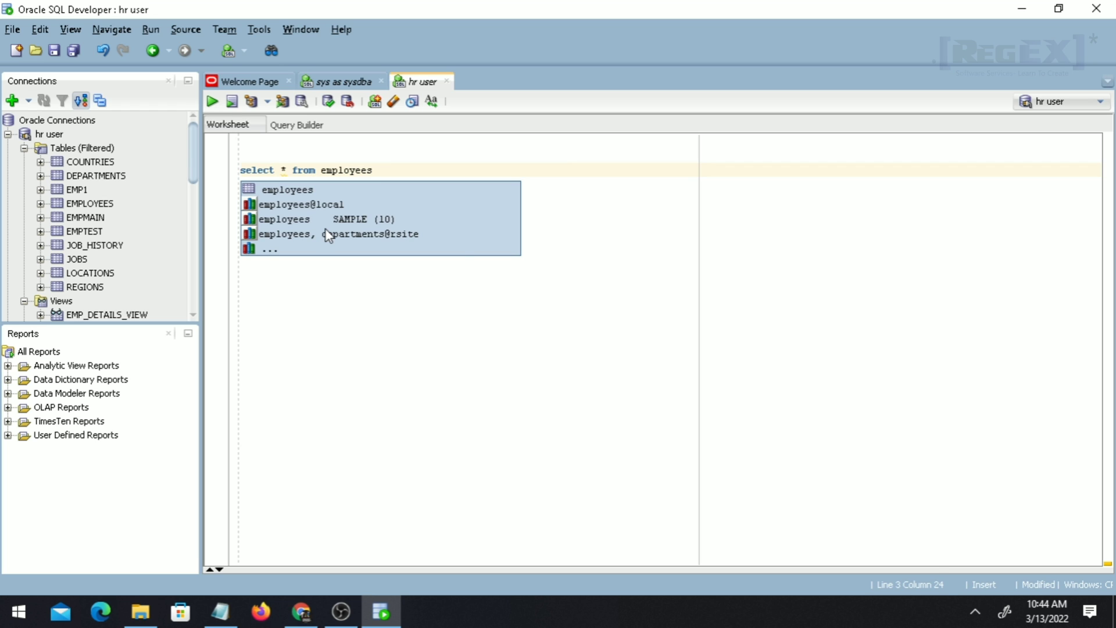
type(";")
key("ctrl+Return")
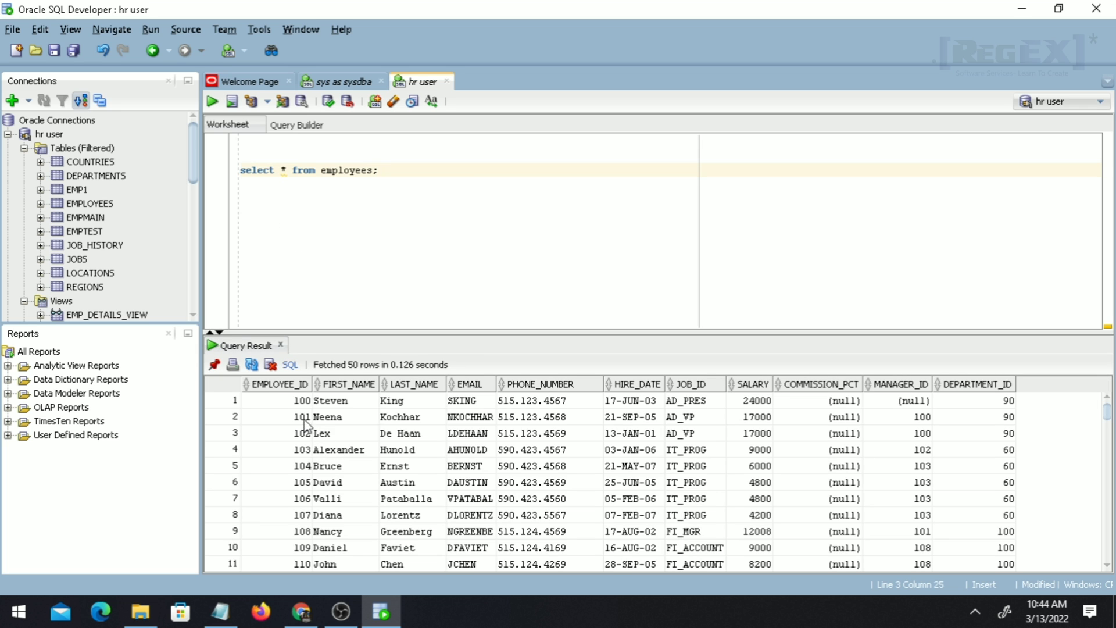
left_click_drag(264, 400, 992, 561)
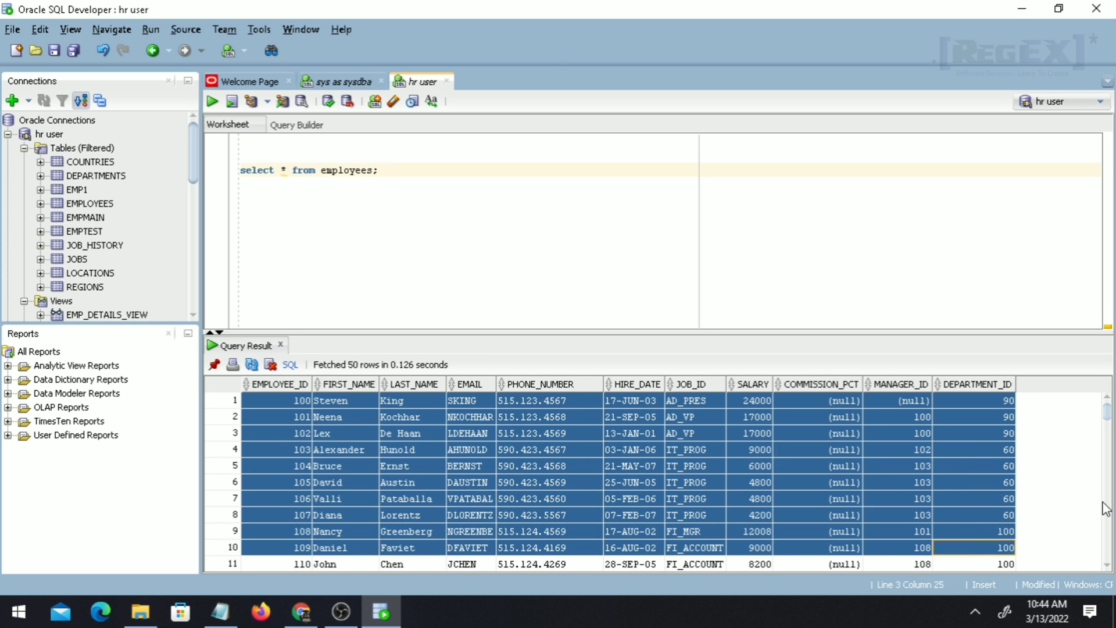
left_click(982, 482)
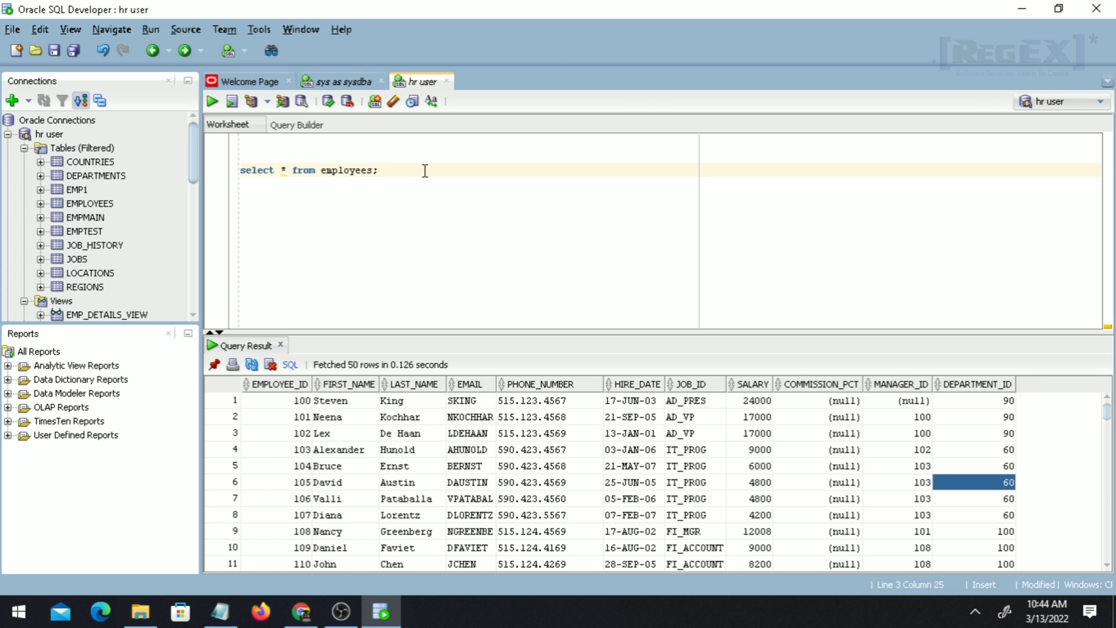
left_click_drag(424, 170, 256, 144)
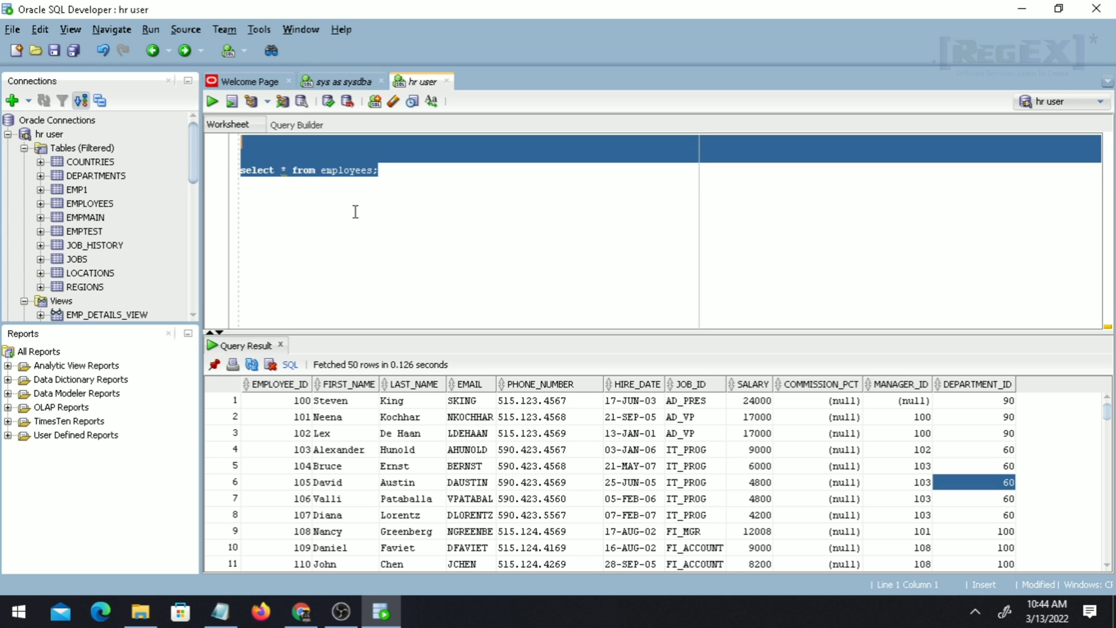
left_click(375, 205)
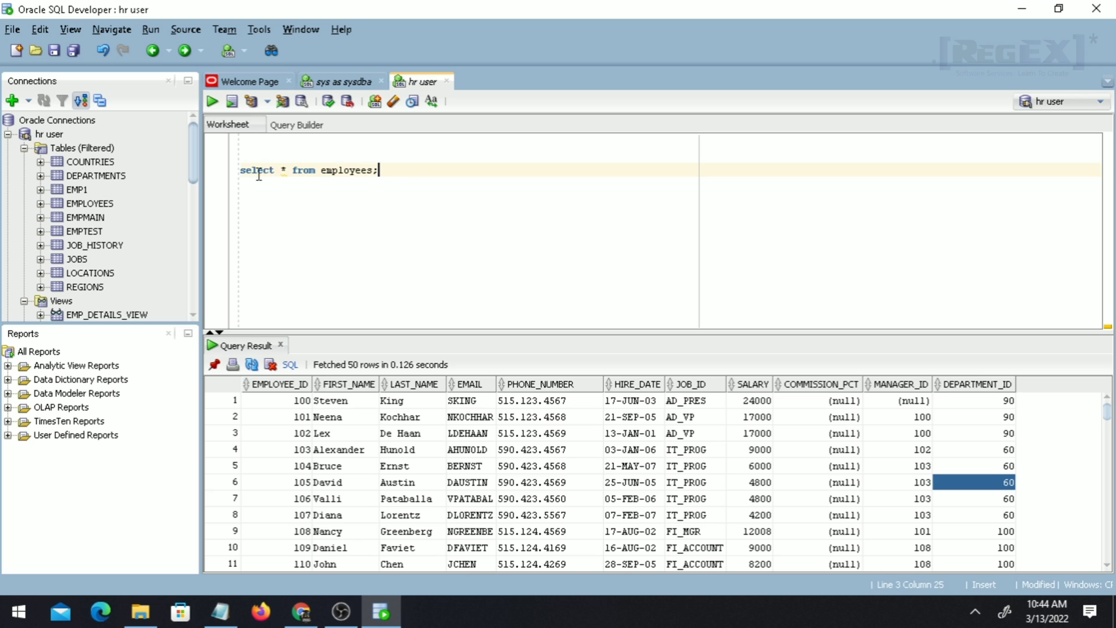
left_click(238, 173, "shift")
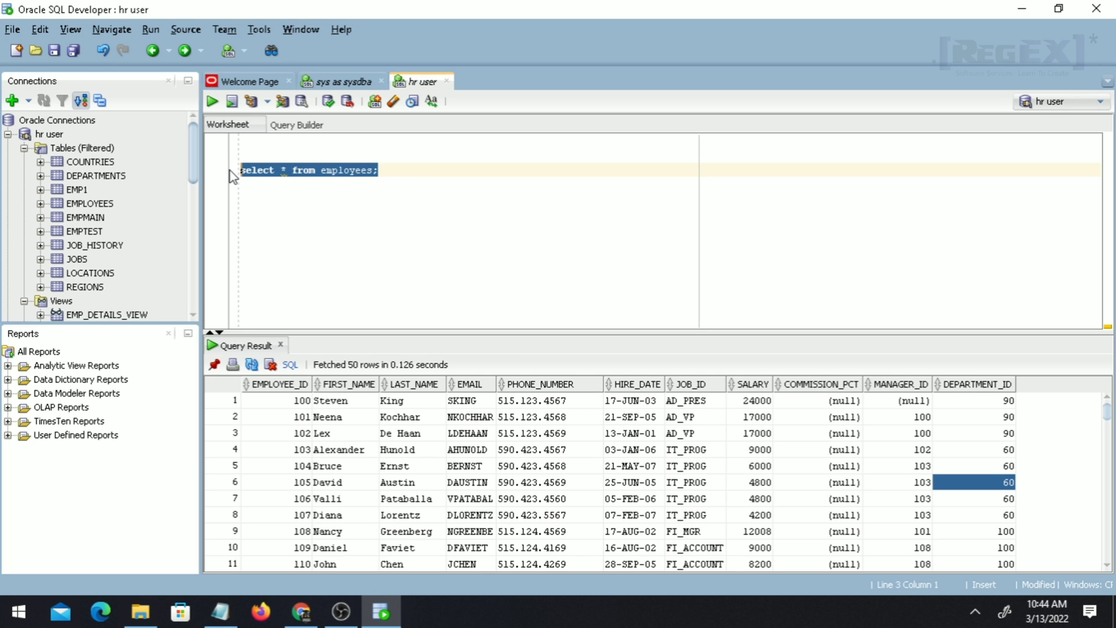